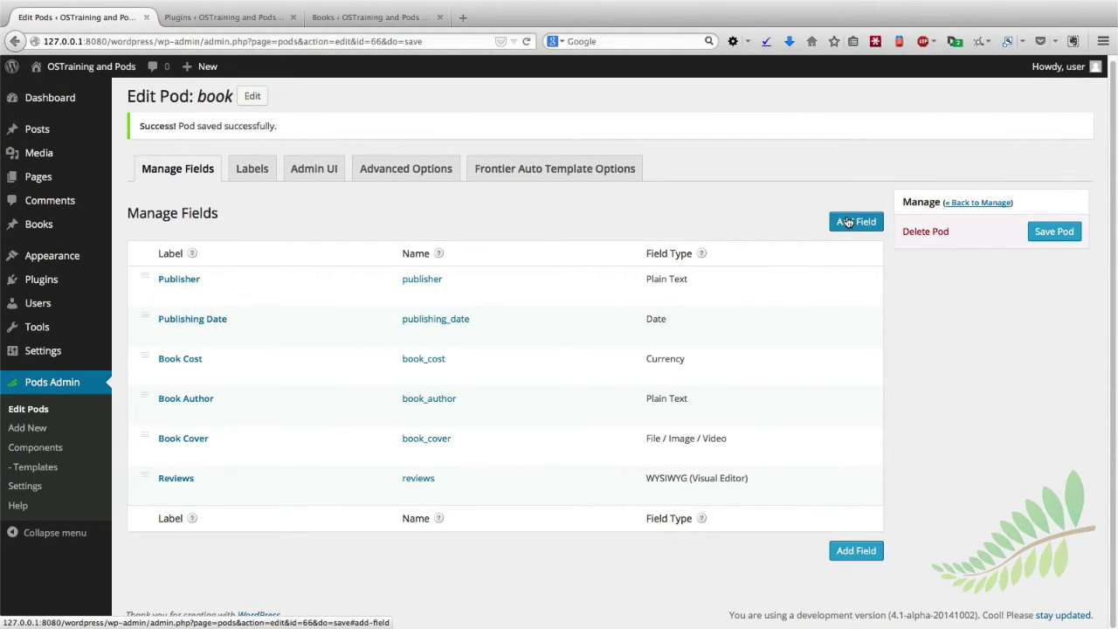
Step: Start a new Relationship field on the book pod labelled 'Book type'
click(847, 222)
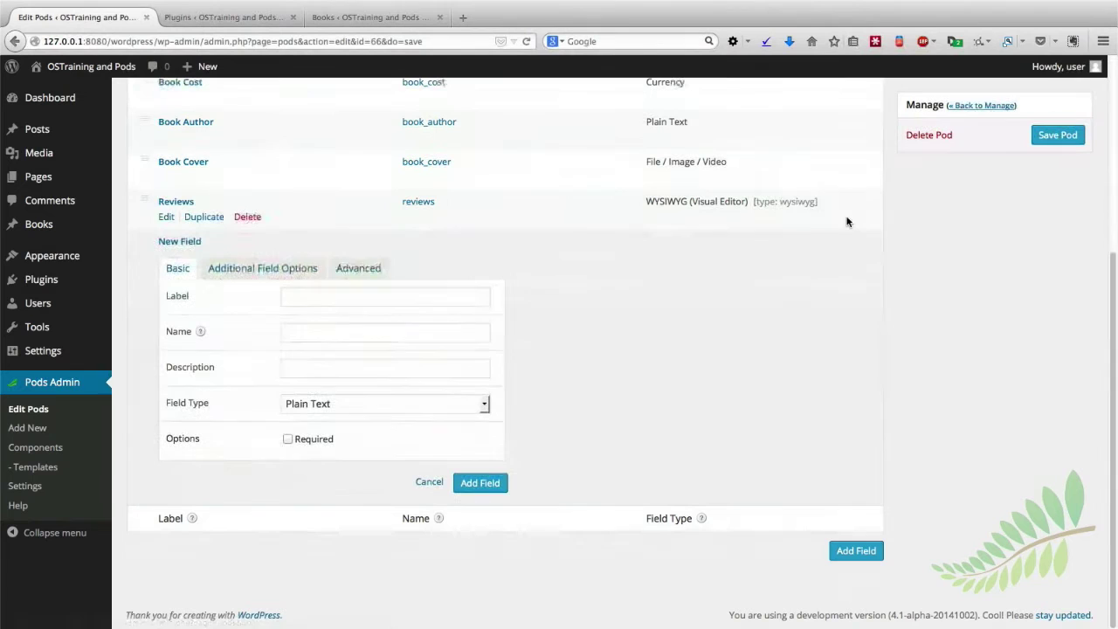
click(379, 410)
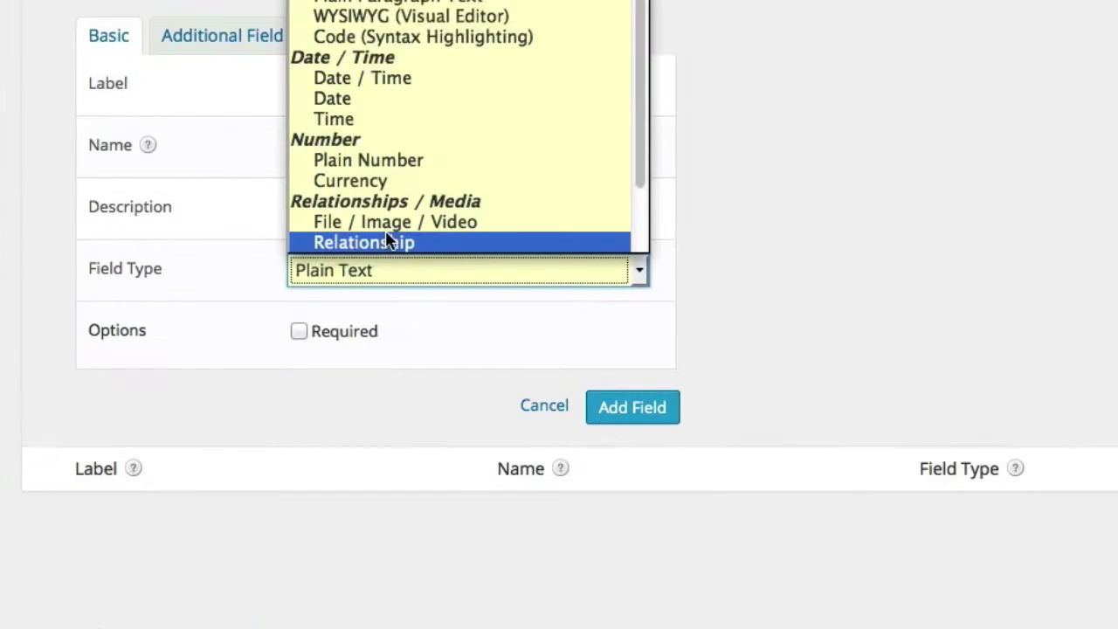
click(388, 242)
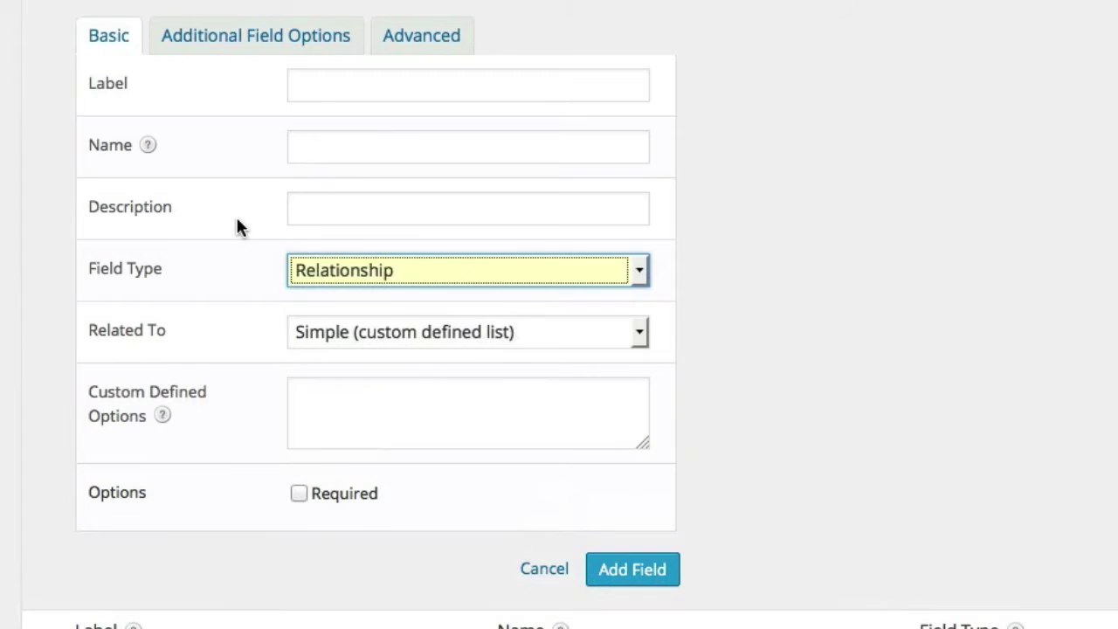
click(316, 91)
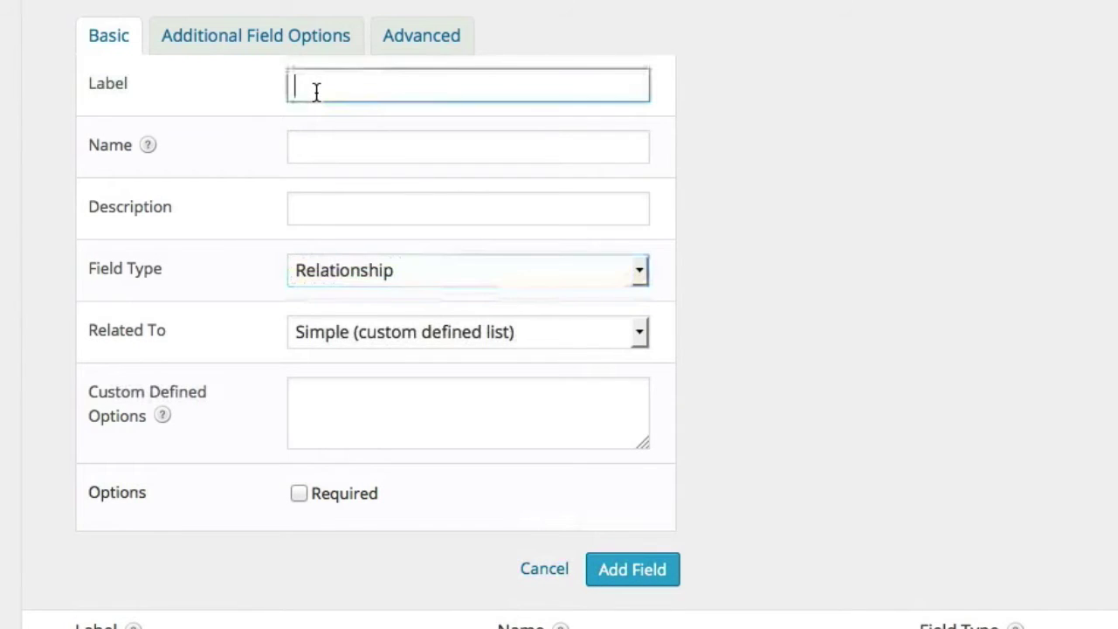
text(Book t)
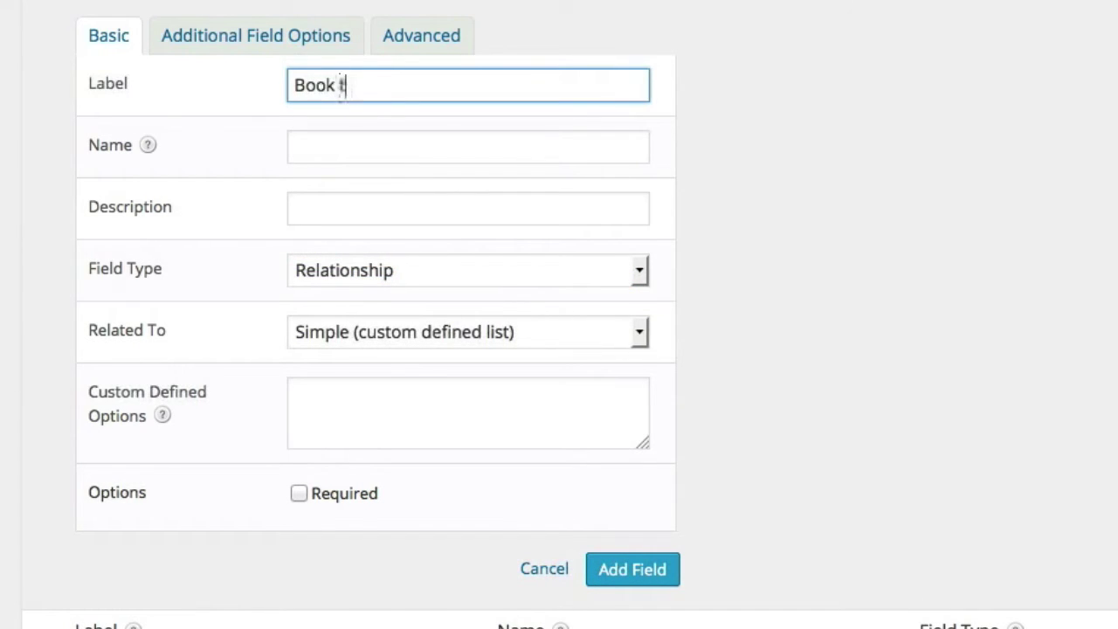
text(ype)
Step: List Paperback, Hardback and E-Book as its custom defined options and add the field
click(401, 431)
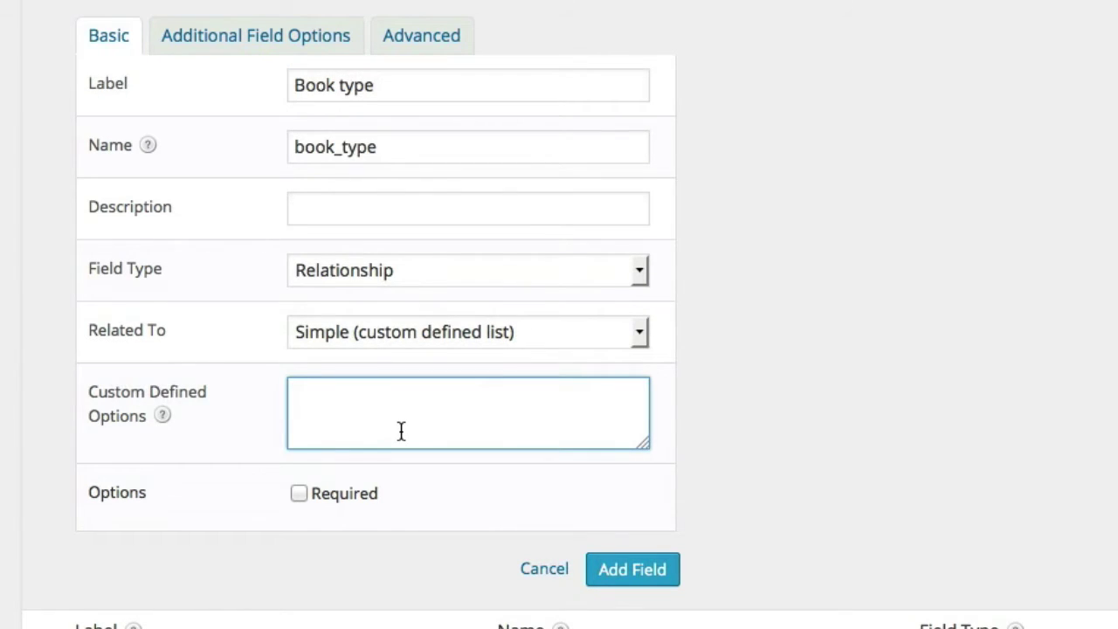
text(Paperback)
key(Return)
text(ha)
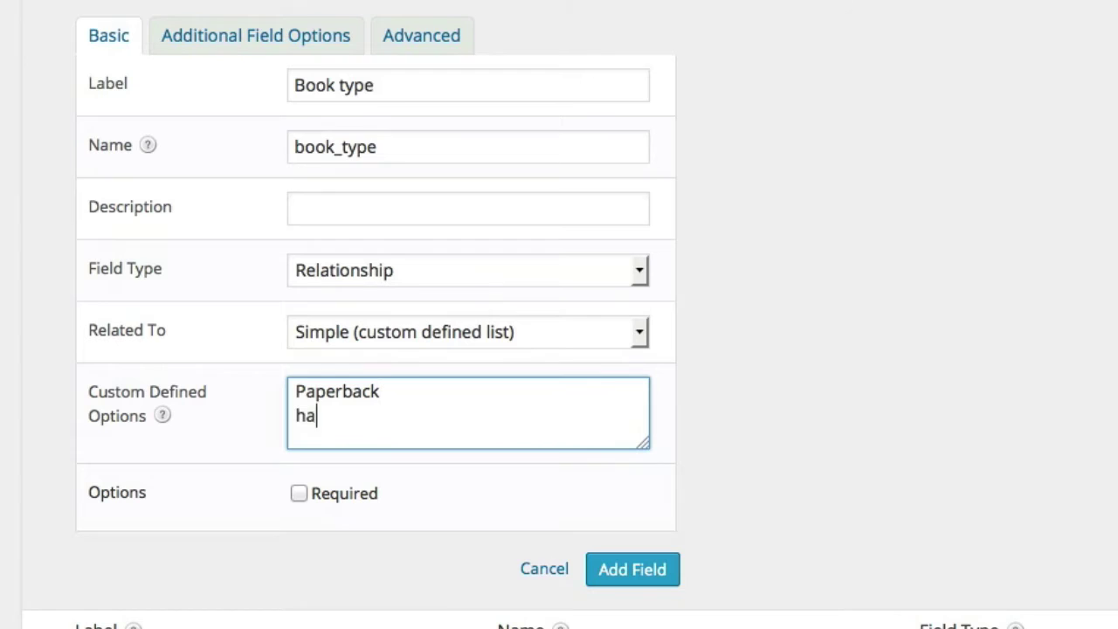
key(BackSpace)
key(BackSpace)
text(Hardback)
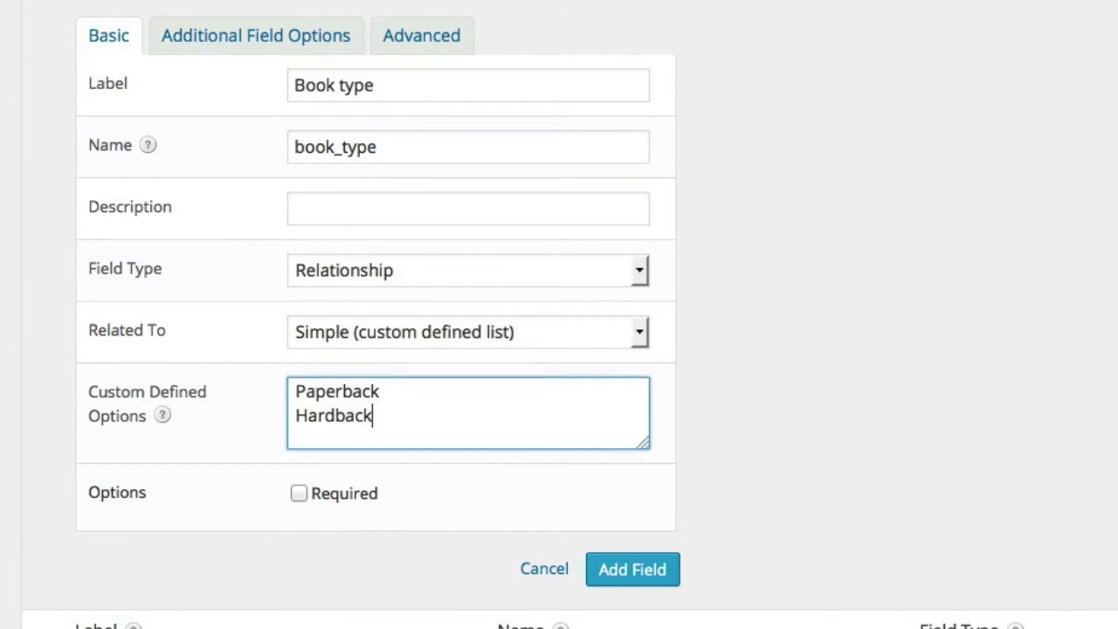
key(Return)
text(E-Book)
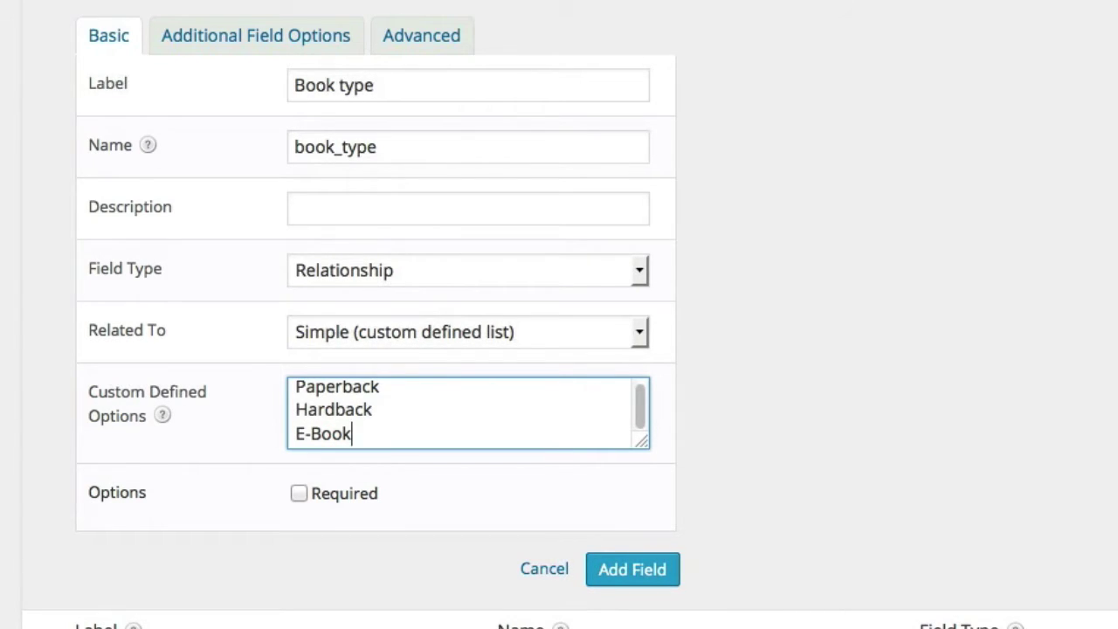
click(642, 572)
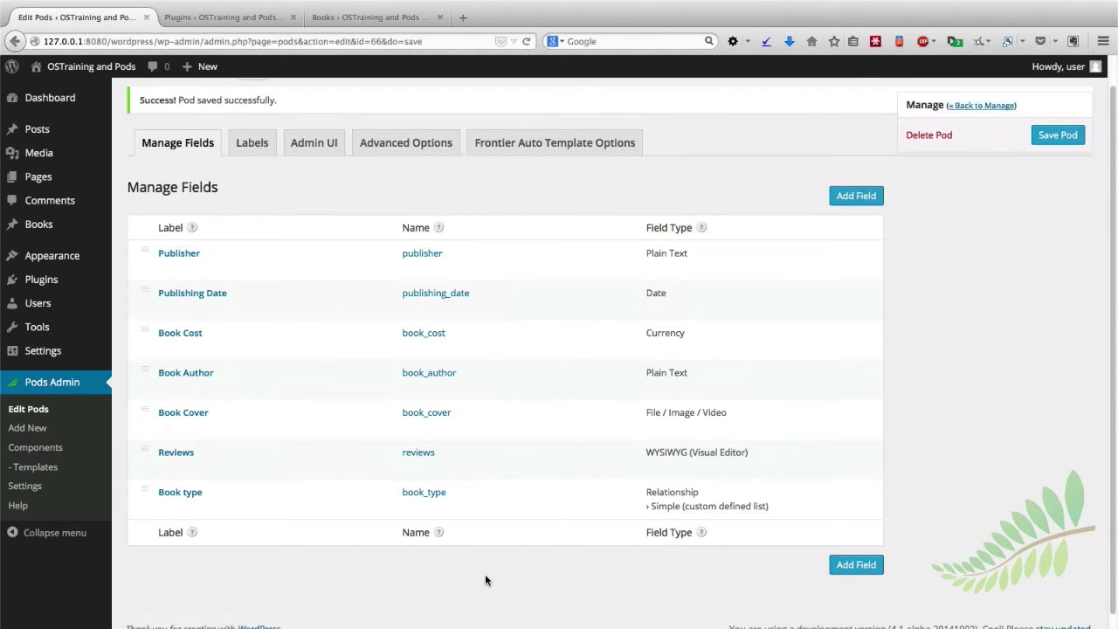
Step: Start another Relationship field and review its Related To choices, keeping Simple (custom defined list)
click(855, 196)
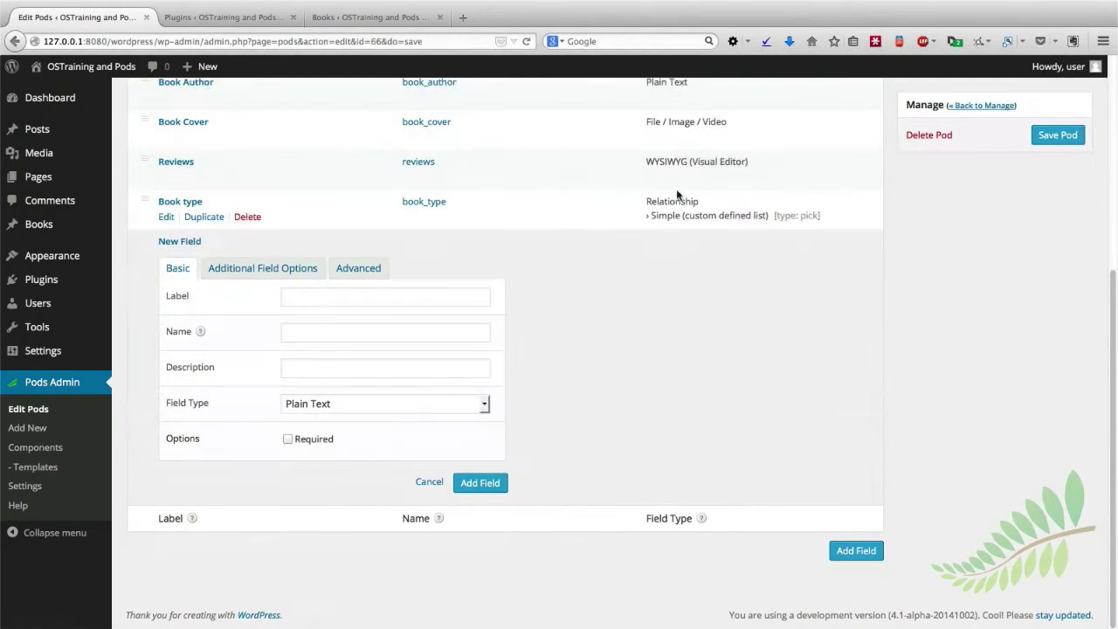
click(302, 406)
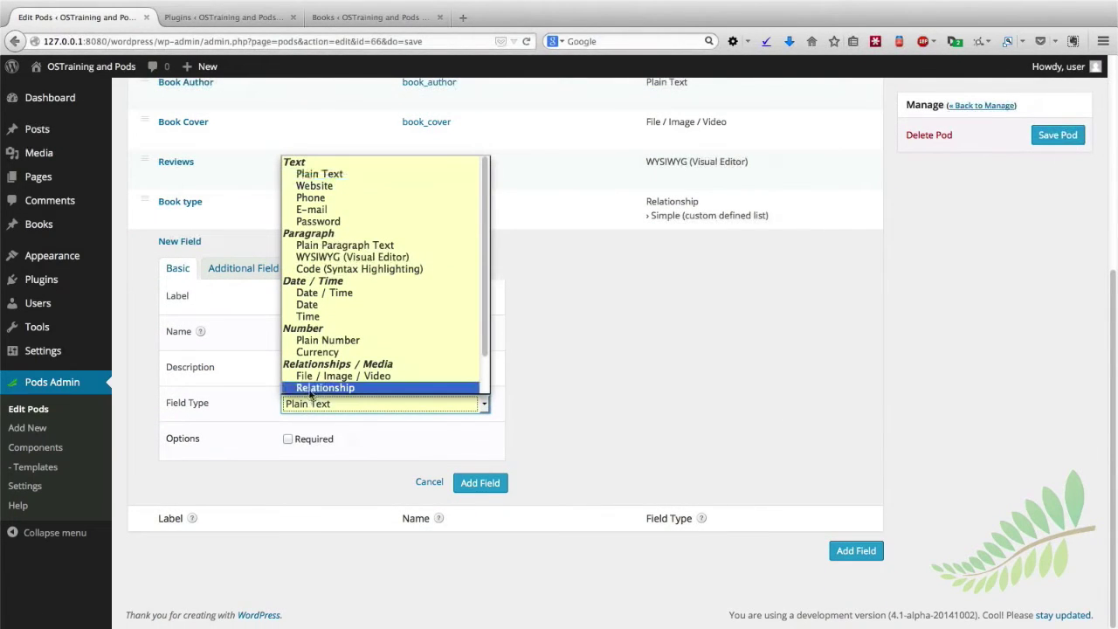
click(311, 387)
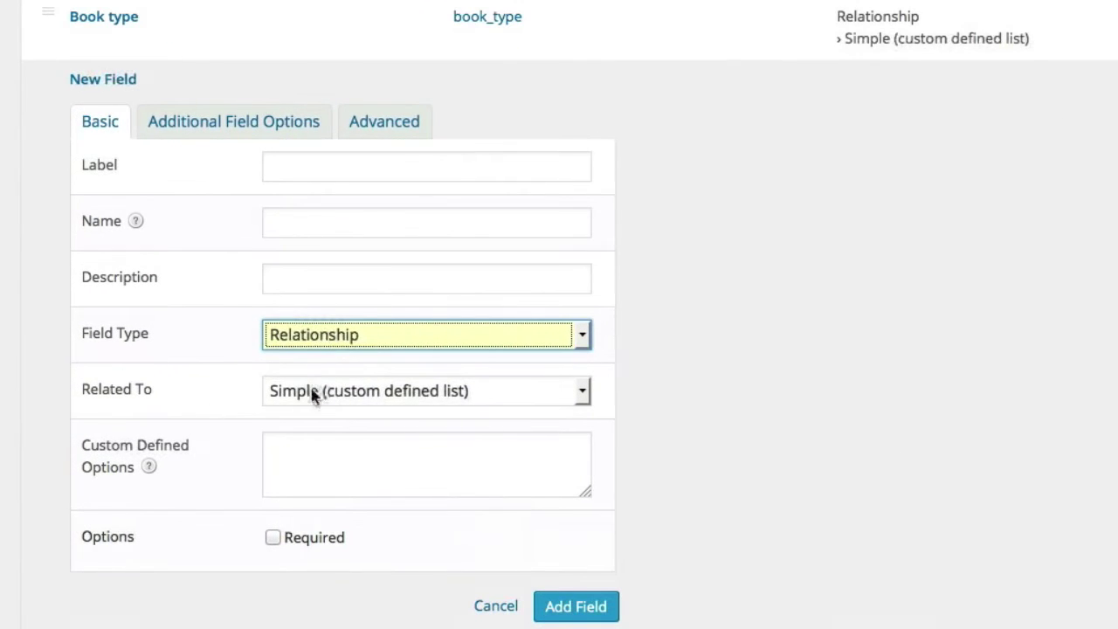
click(312, 423)
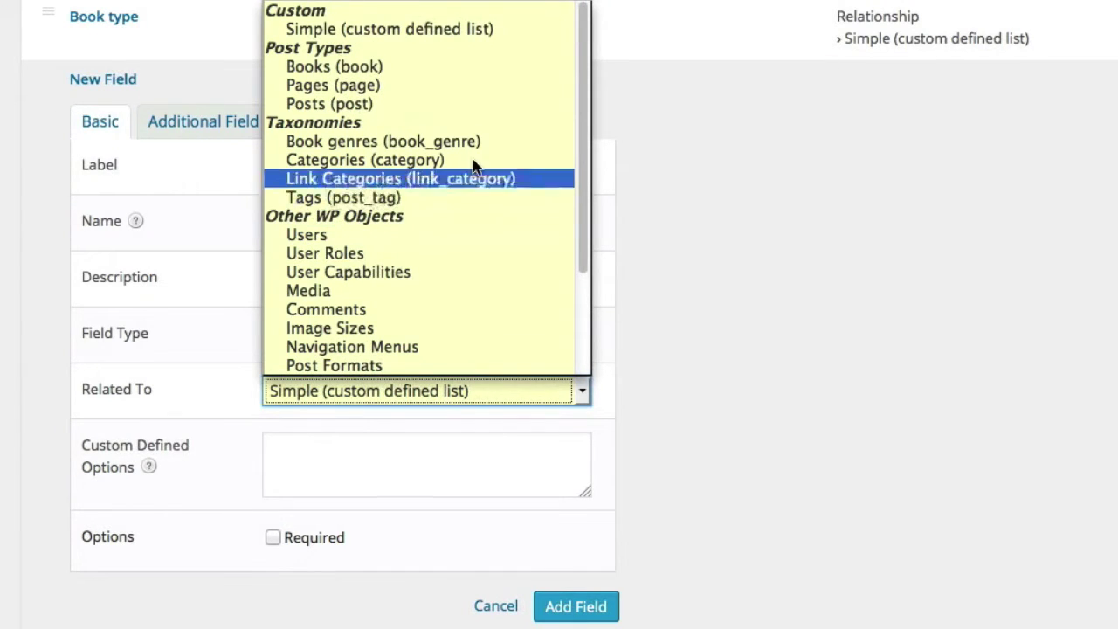
click(906, 345)
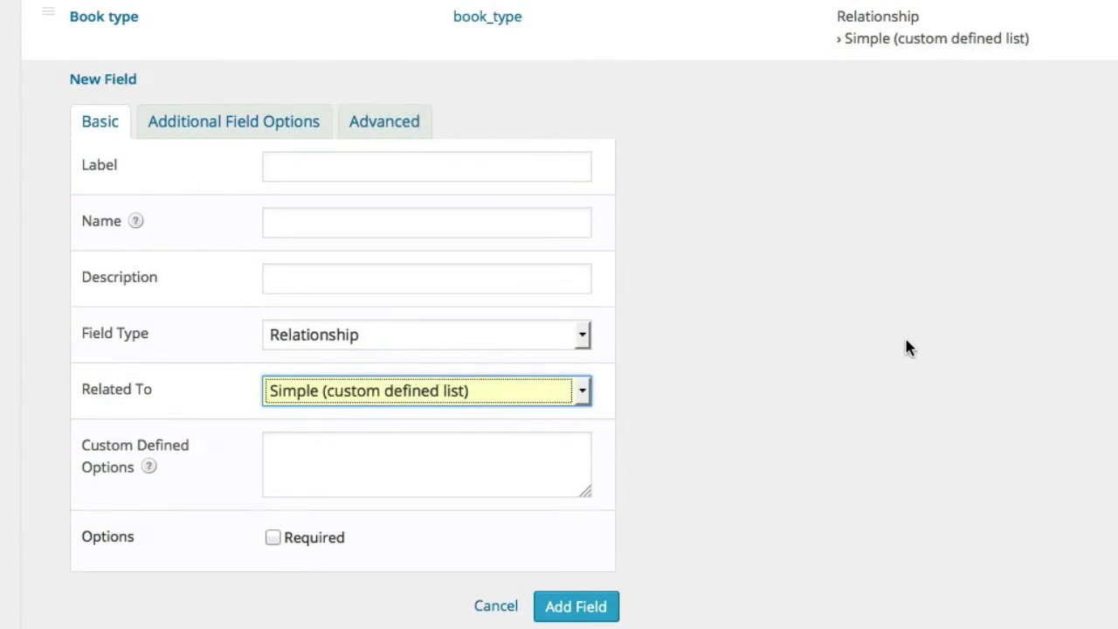
Step: Cancel the unfinished New Field form and save the book pod
click(491, 609)
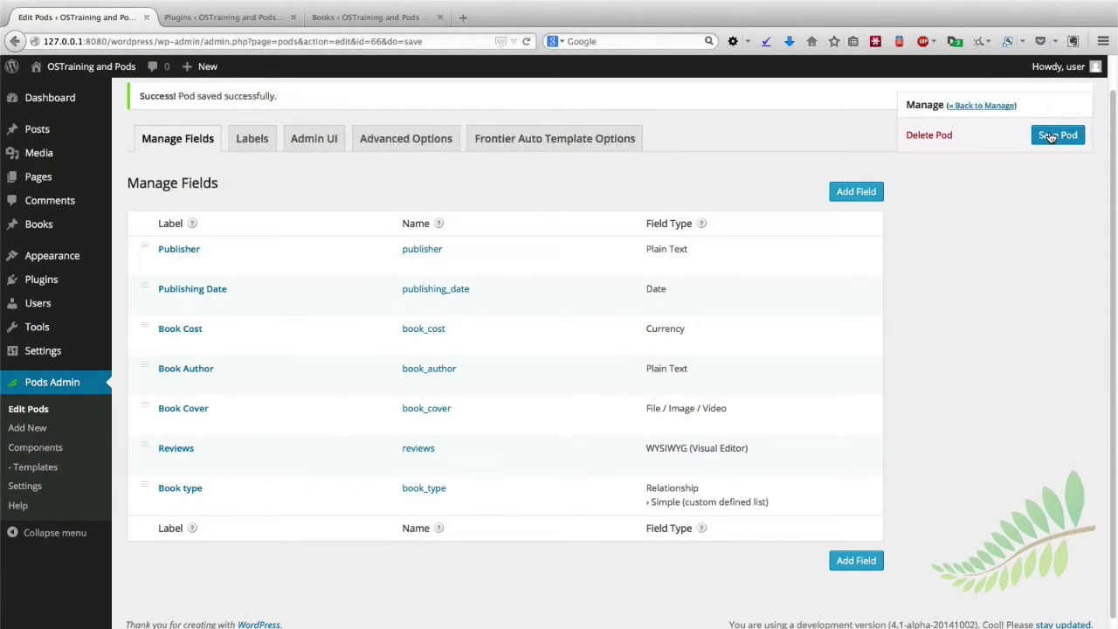
click(1050, 137)
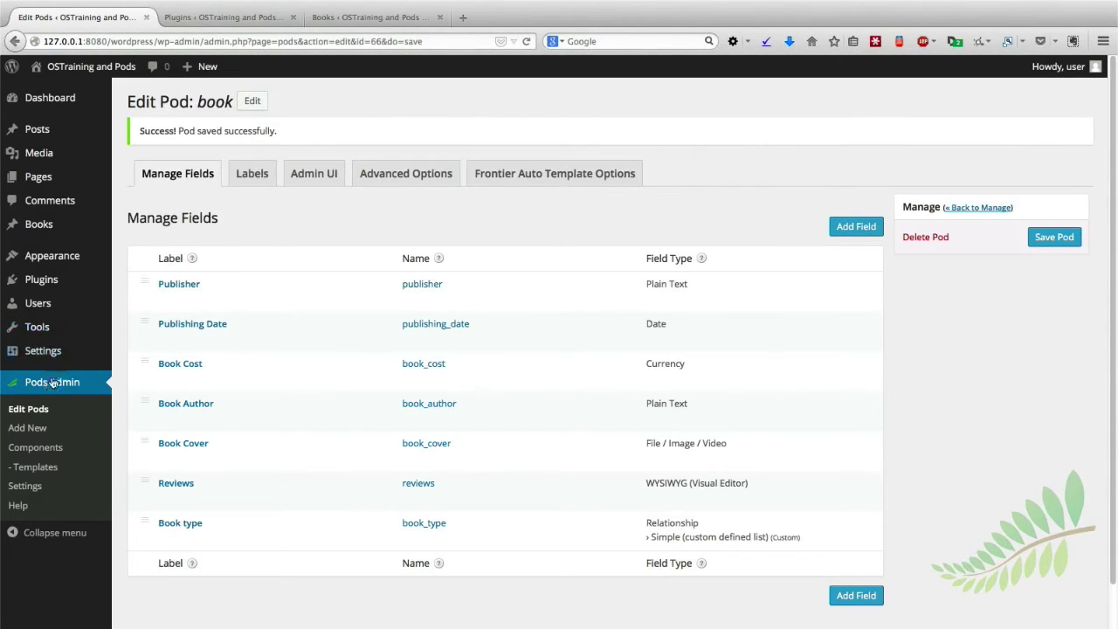
Step: Create a new custom post type pod with singular label 'Author' and plural 'Authors'
click(35, 428)
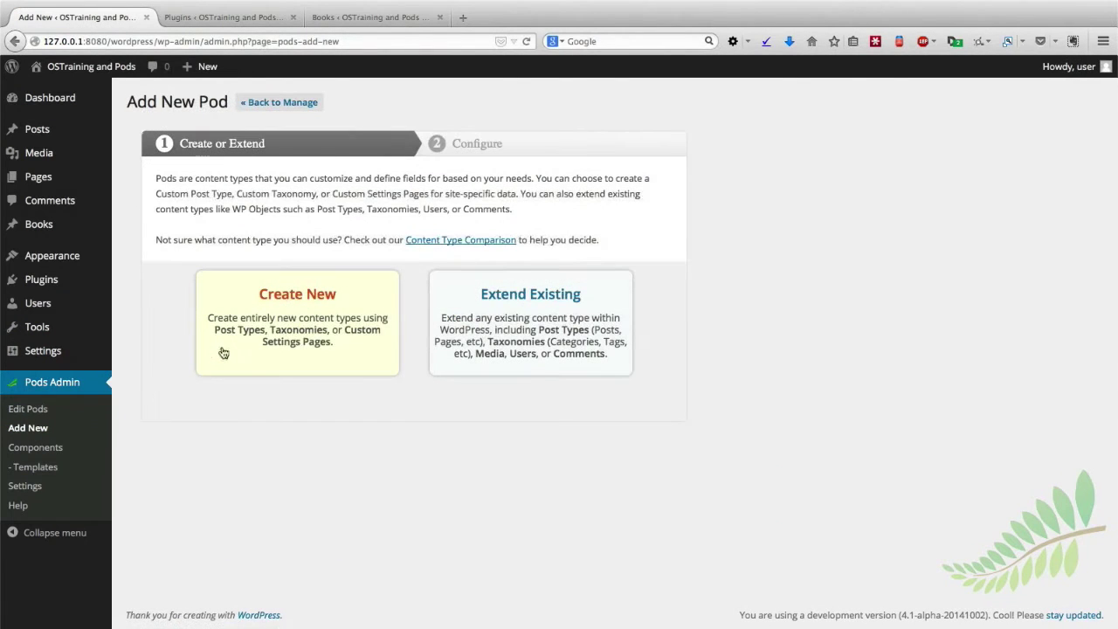
click(223, 352)
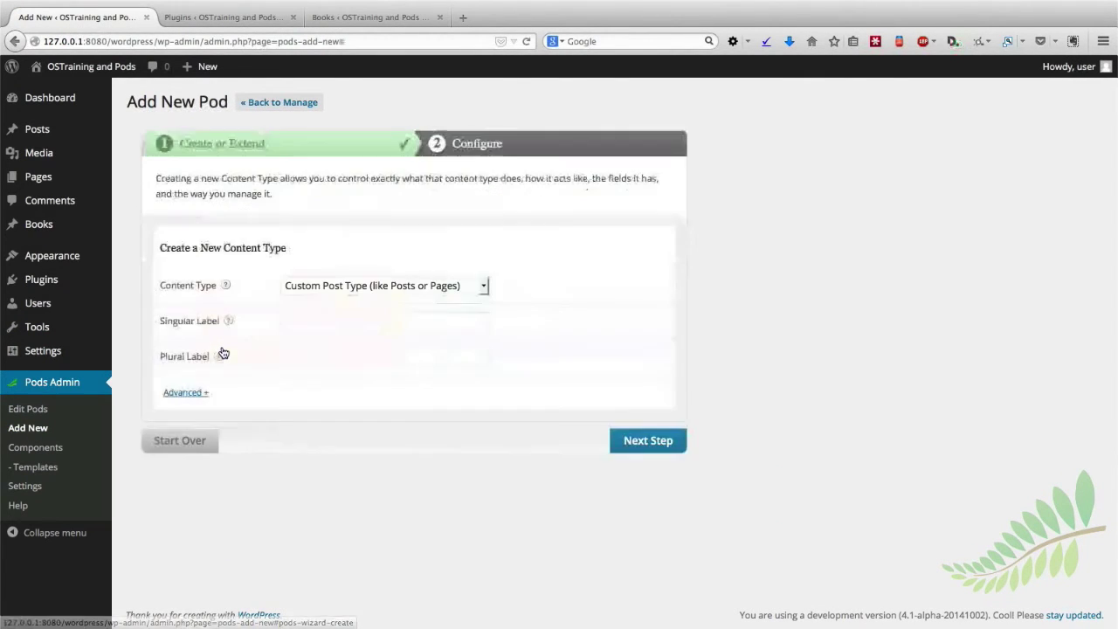
click(306, 323)
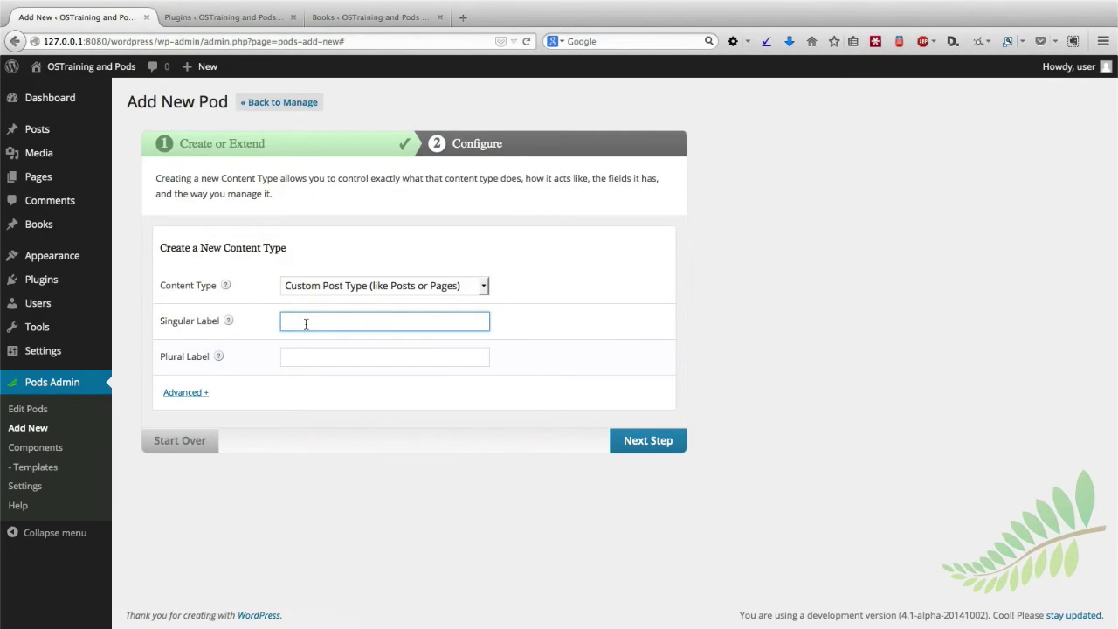
text(Auht)
key(BackSpace)
key(BackSpace)
text(thor)
key(Tab)
text(Authors)
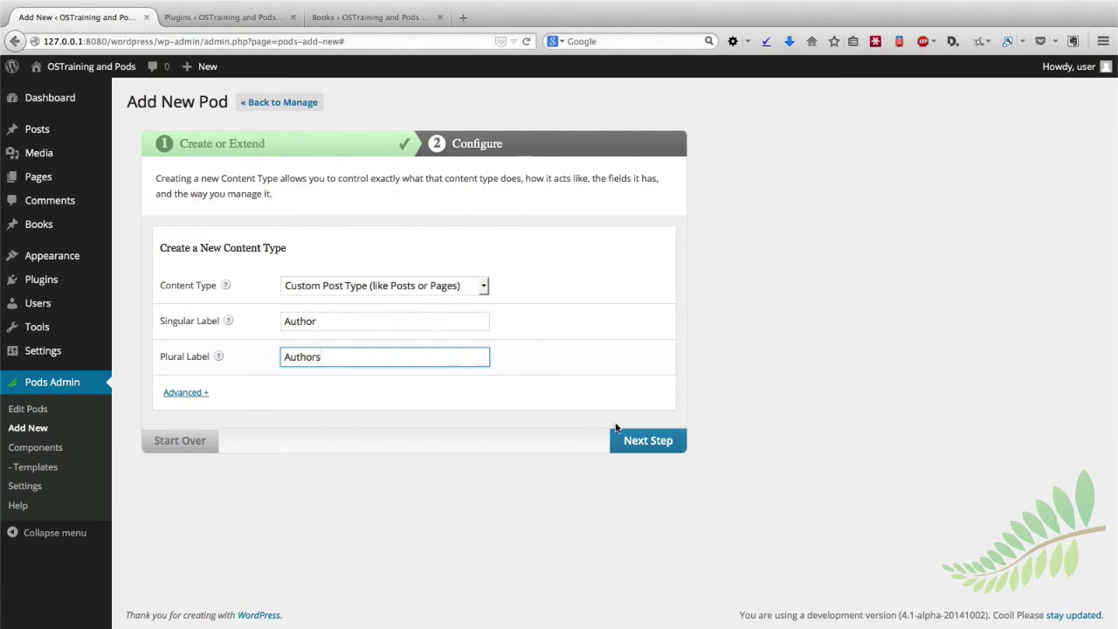
click(629, 446)
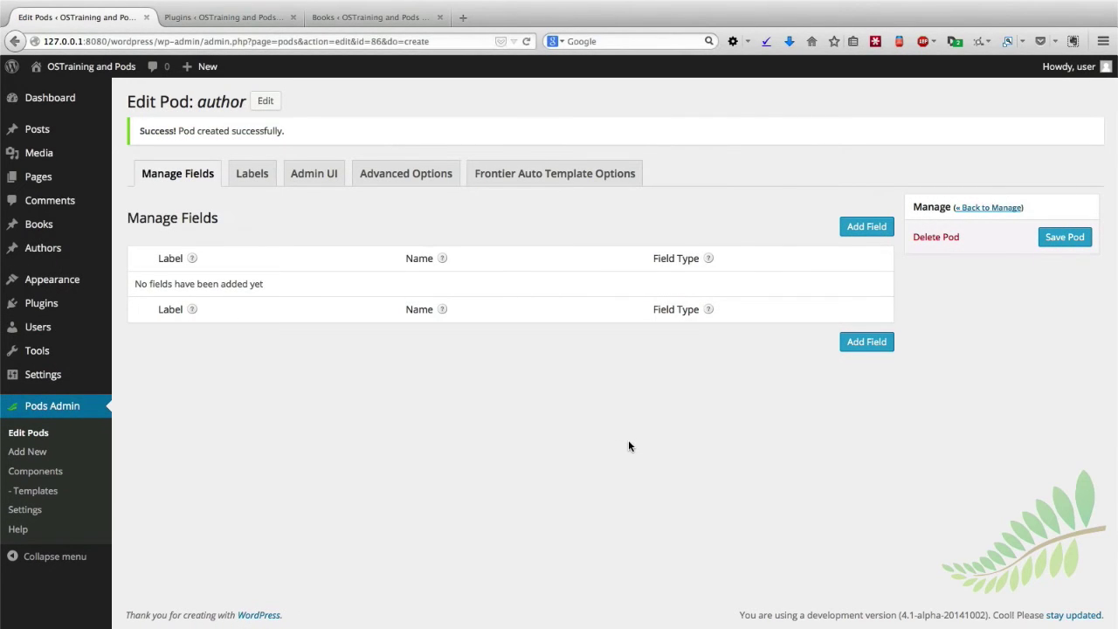
Step: Add a 'Photo' field of type File / Image / Video to the author pod
click(865, 226)
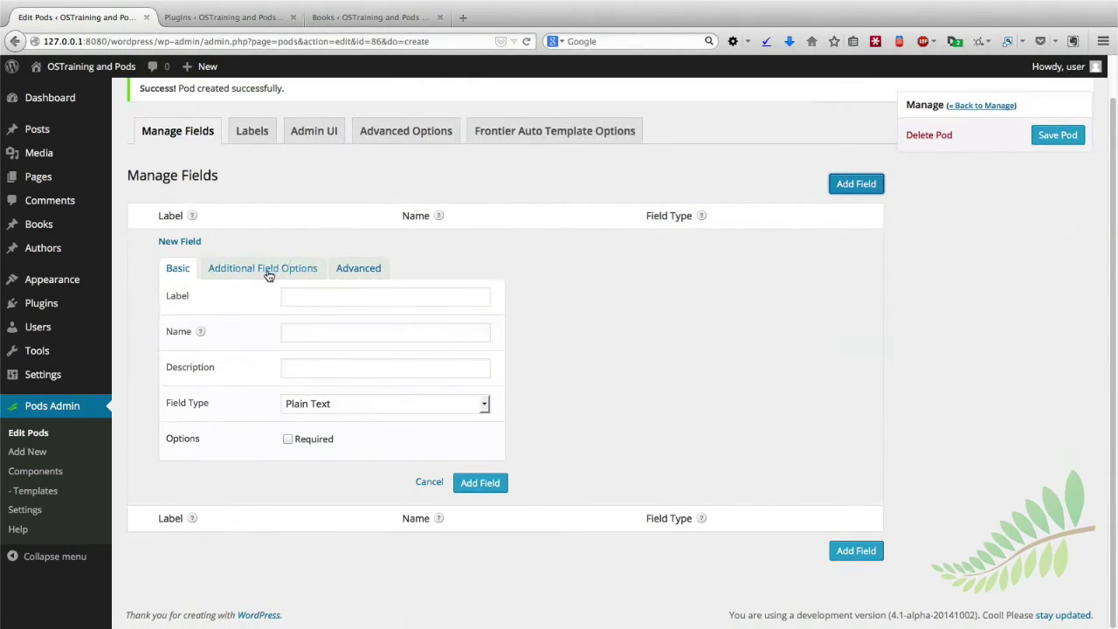
click(308, 299)
text(Photo)
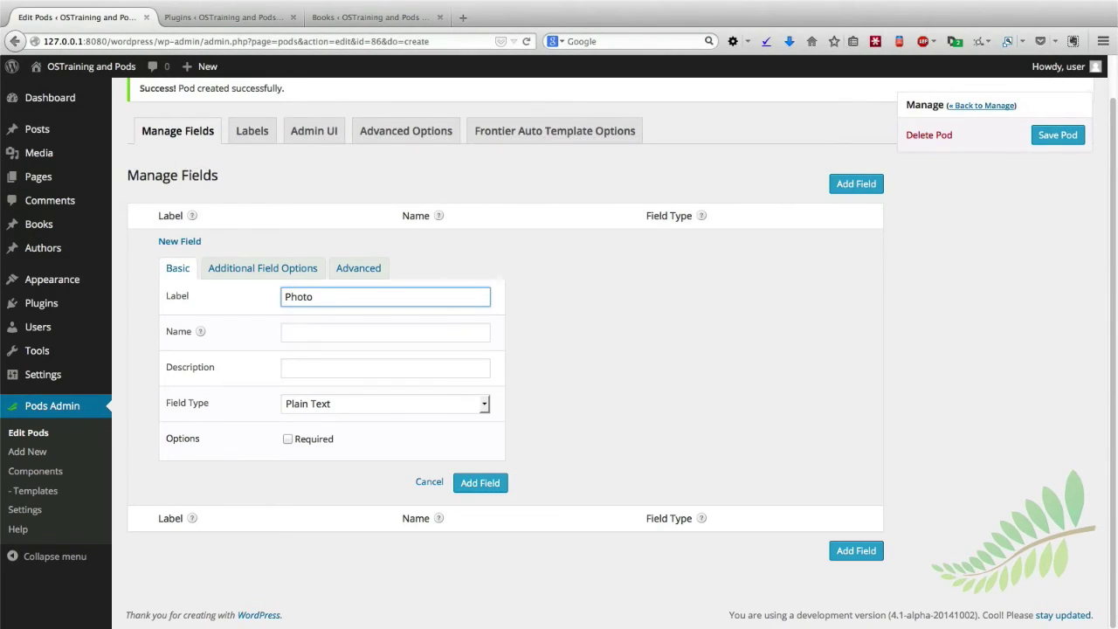
key(Tab)
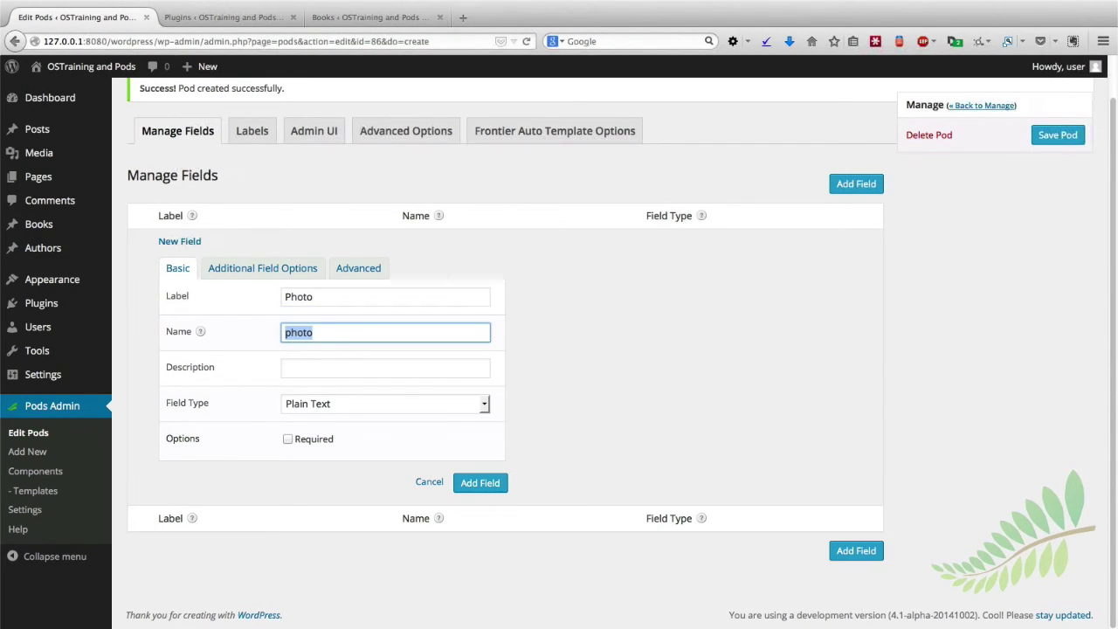
click(313, 401)
click(341, 381)
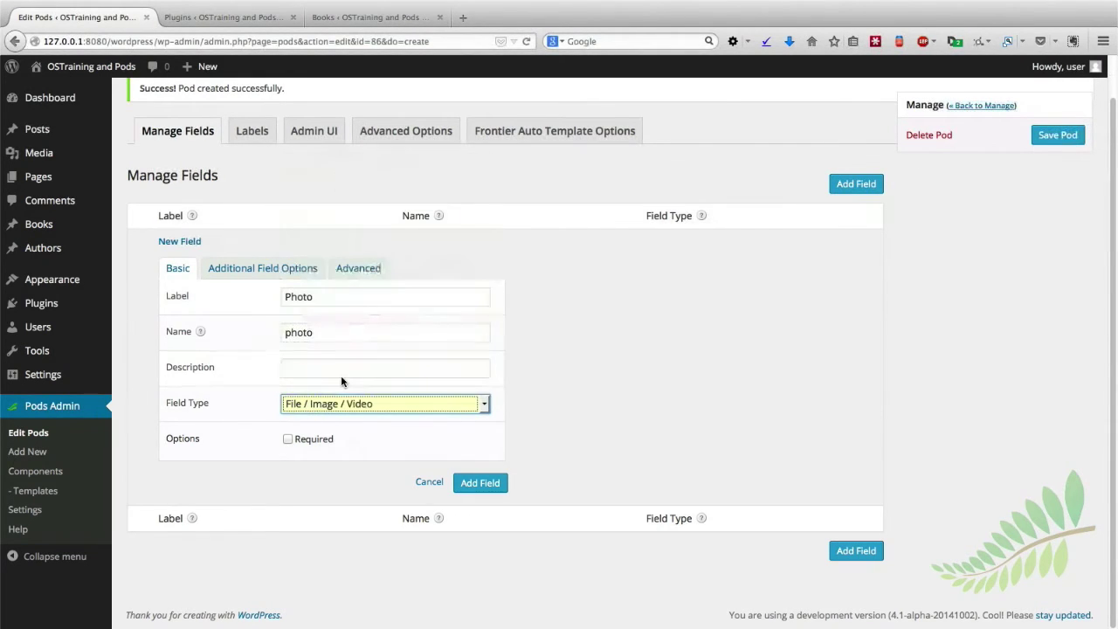
click(570, 386)
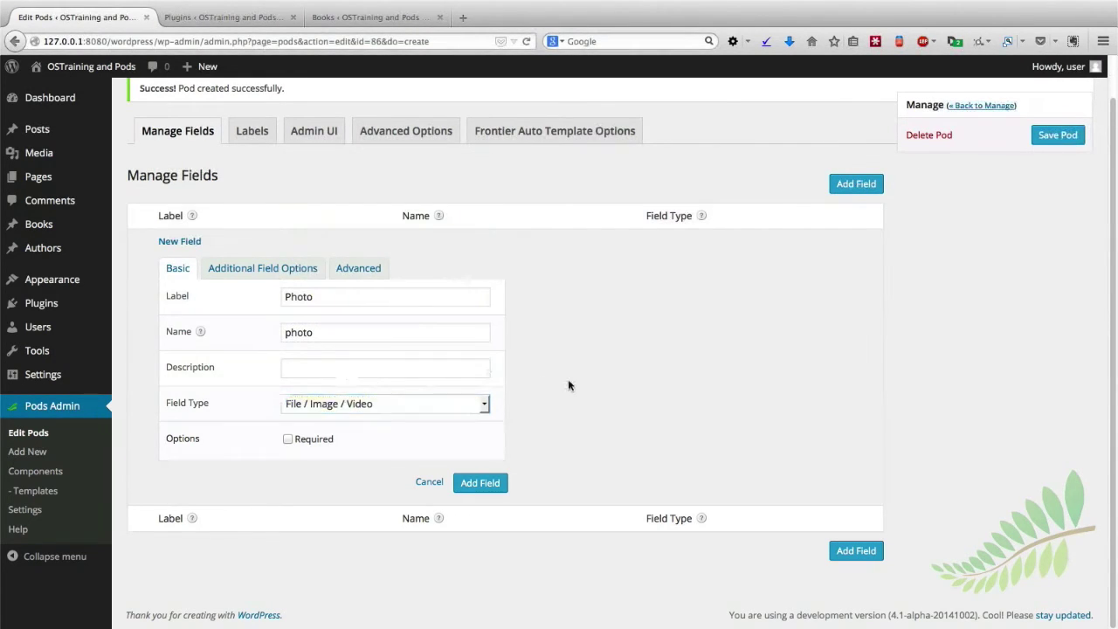
click(481, 485)
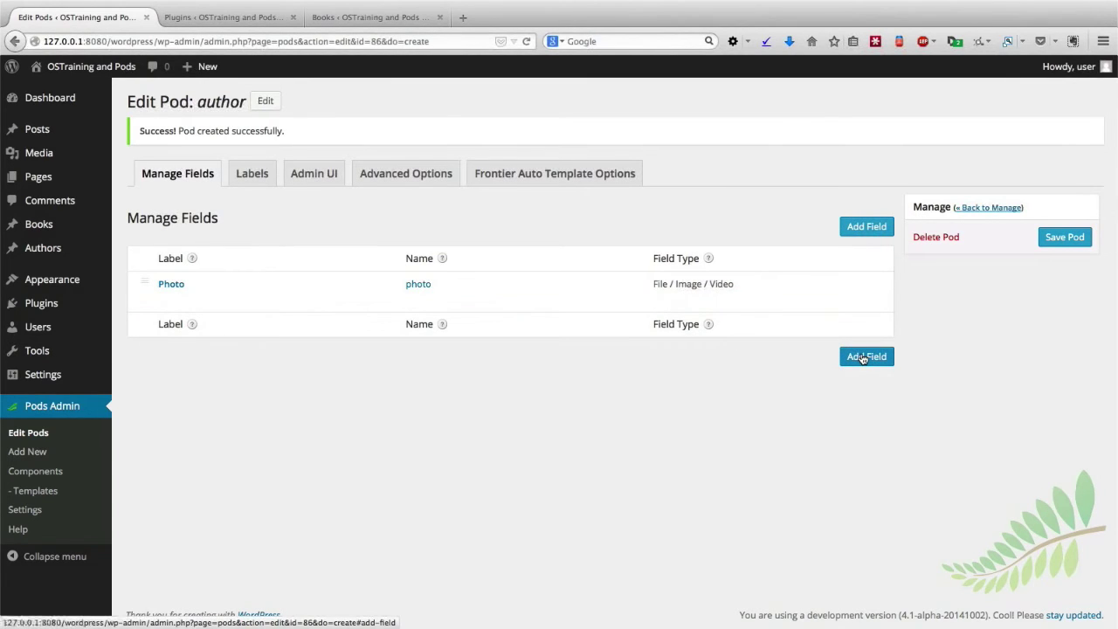
Step: Add a 'Bio' field of type WYSIWYG (Visual Editor) below Photo
click(862, 358)
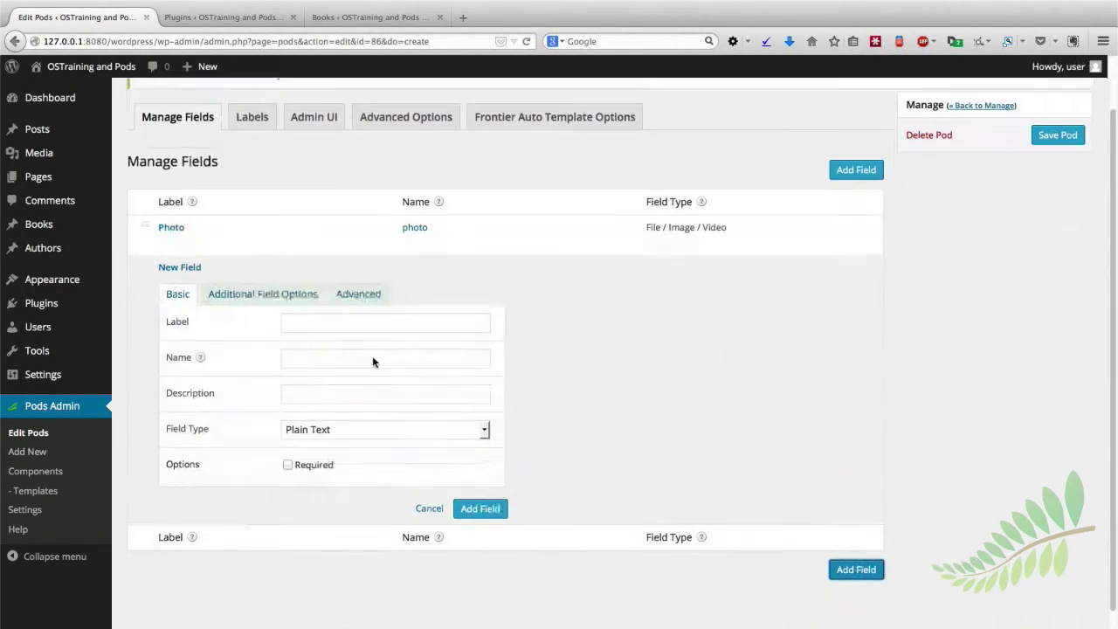
click(302, 298)
text(Bio)
key(Tab)
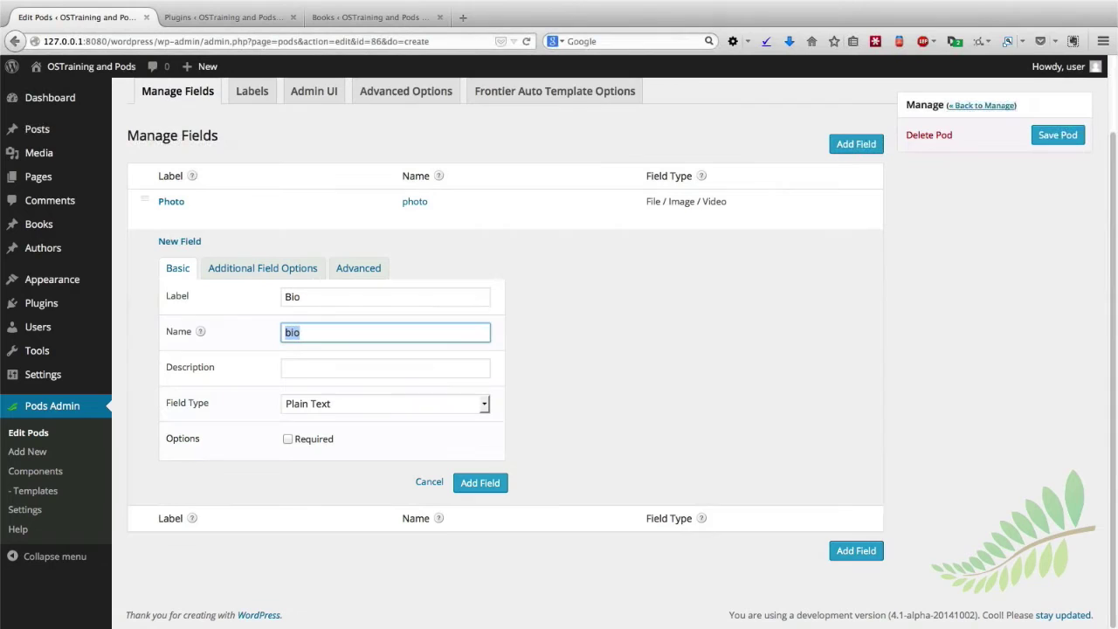
click(308, 403)
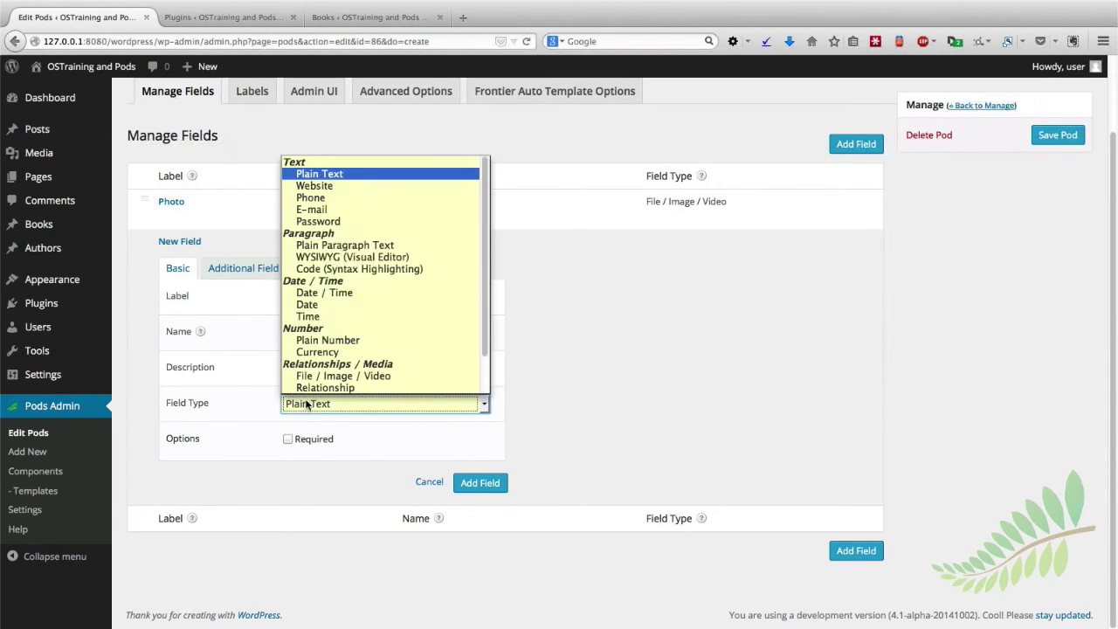
click(317, 257)
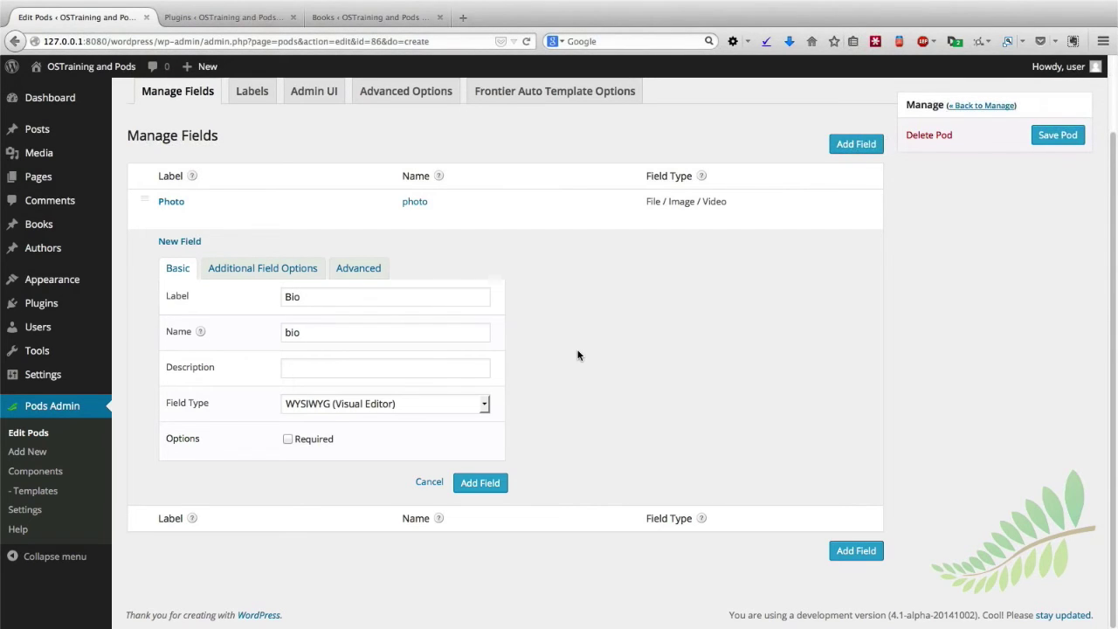
click(480, 485)
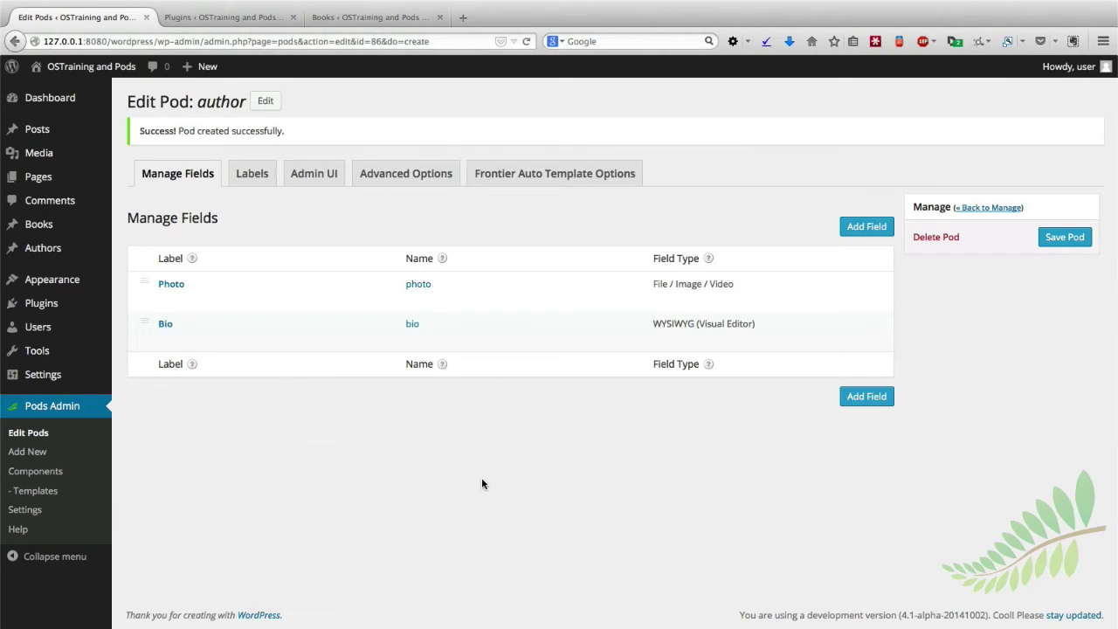
Step: Save the author pod, uncheck Editor under Advanced Options Supports, and save again
click(1057, 242)
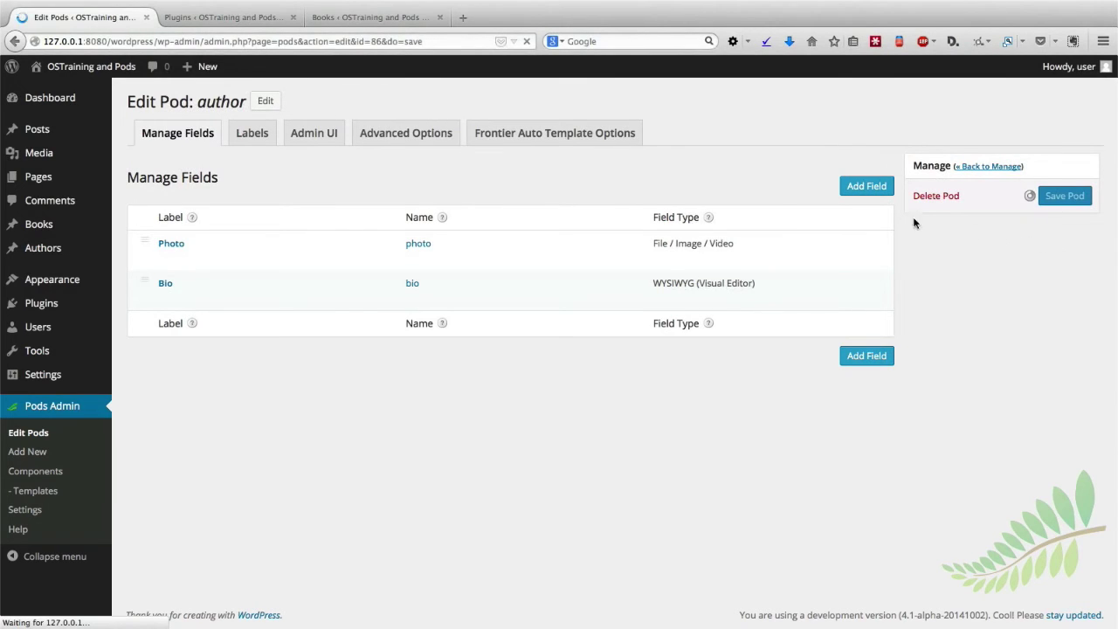
click(396, 175)
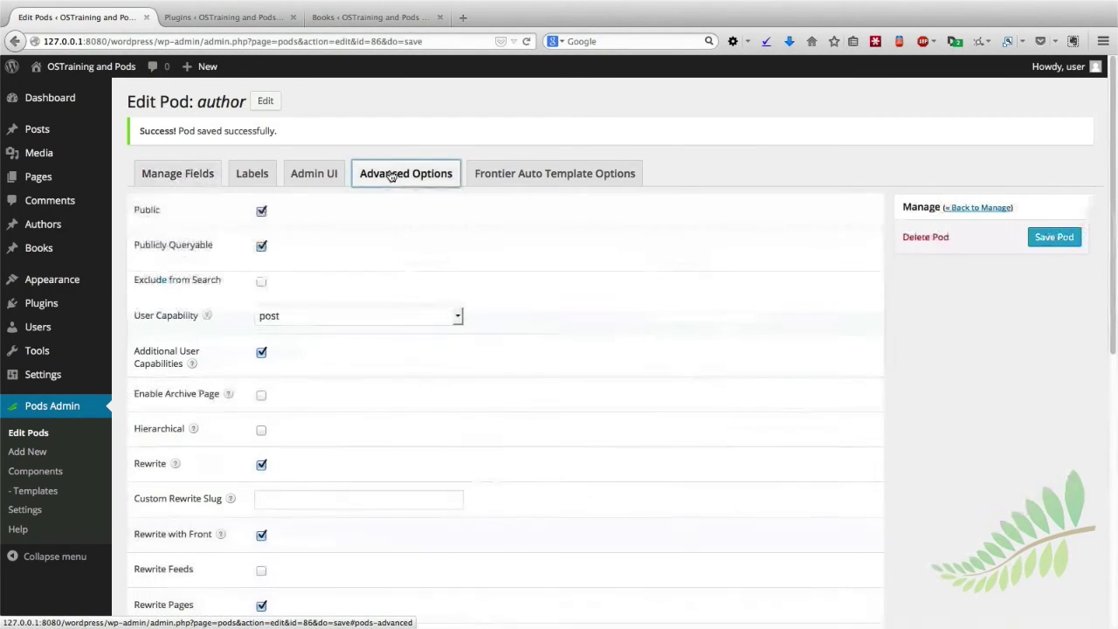
scroll(530, 393, down, 2)
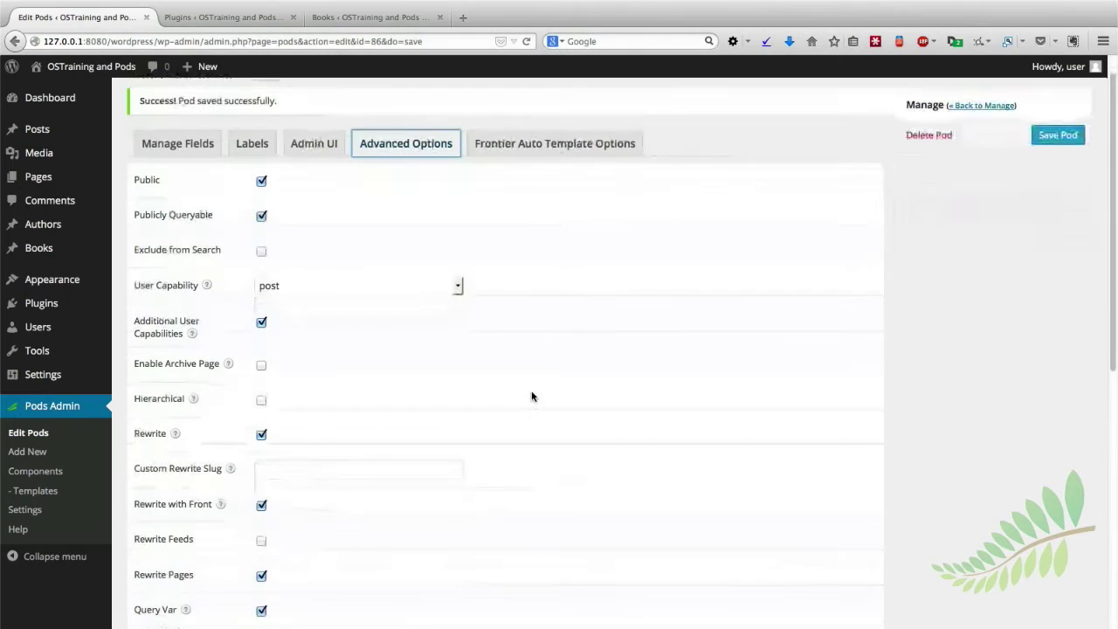
scroll(531, 396, down, 6)
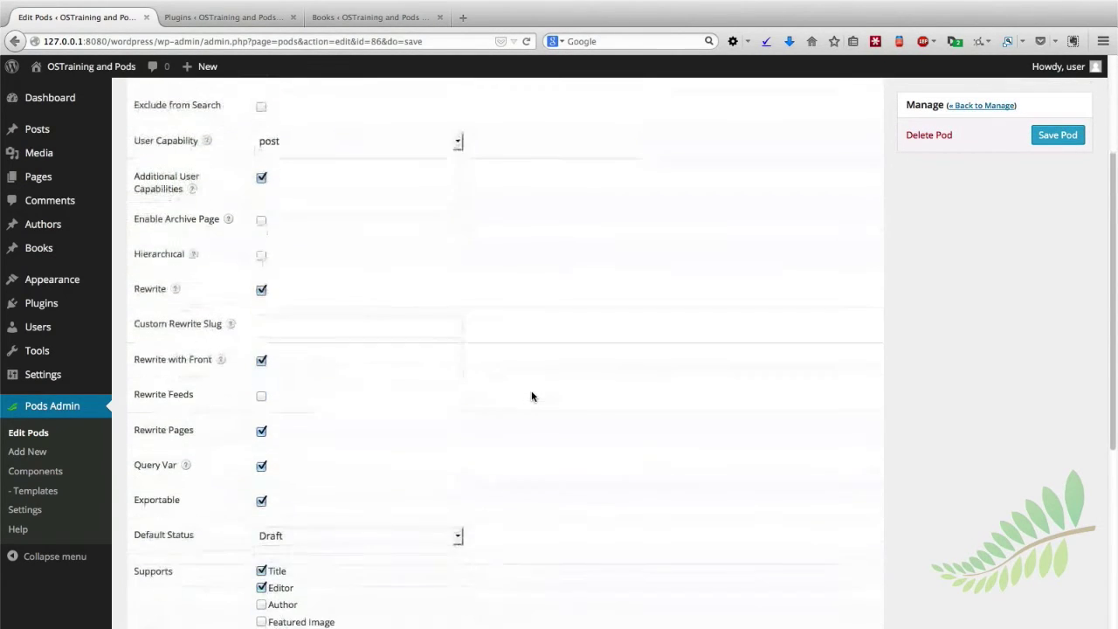
scroll(530, 395, down, 1)
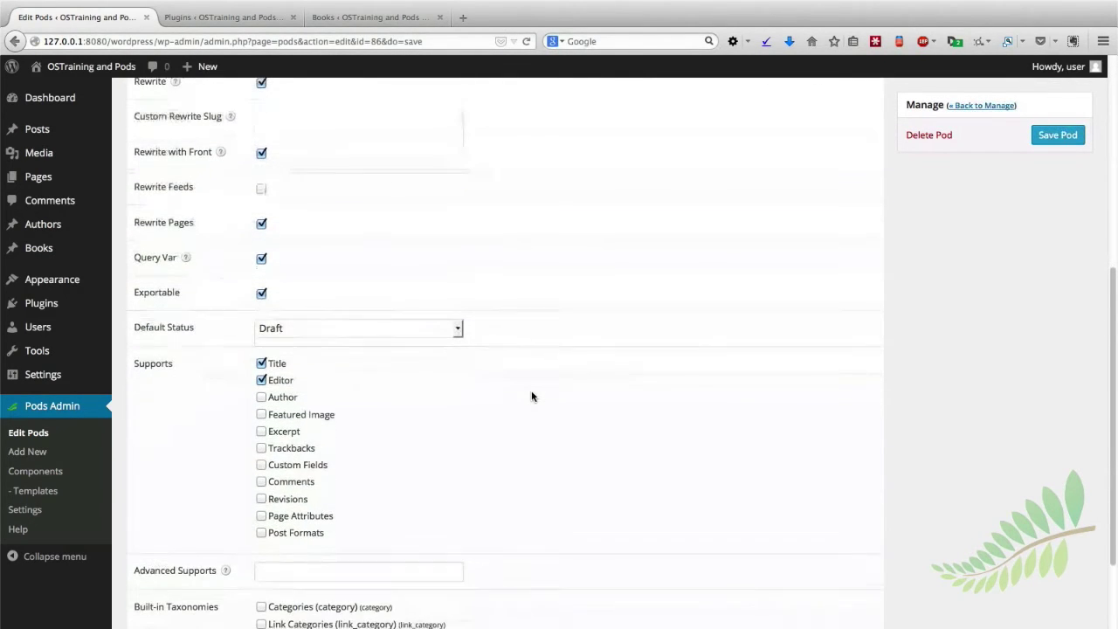
click(260, 378)
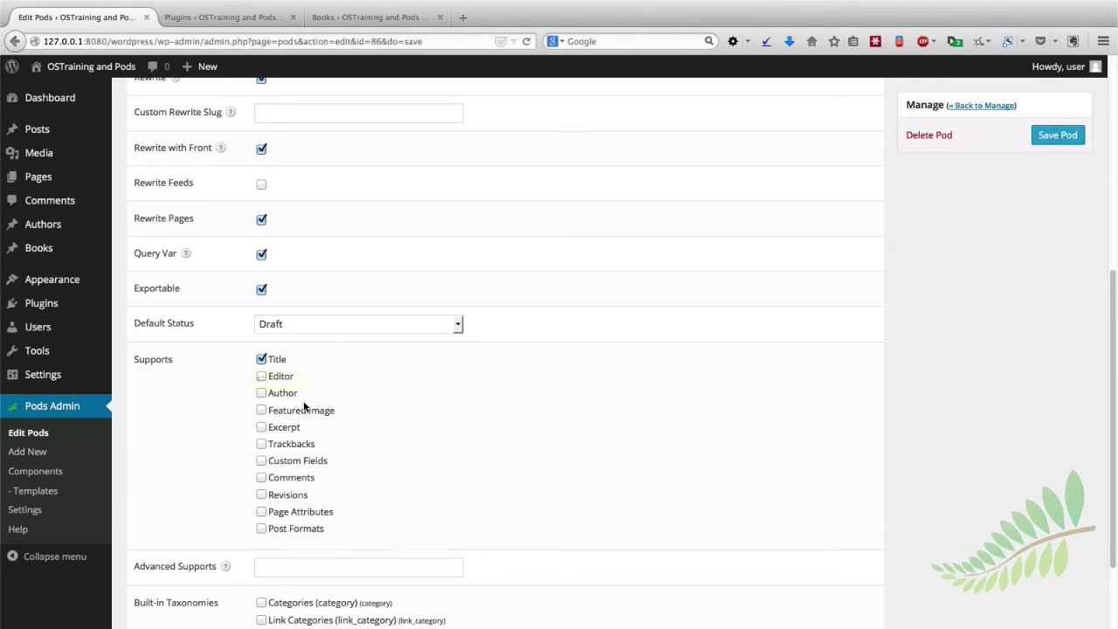
scroll(304, 406, up, 5)
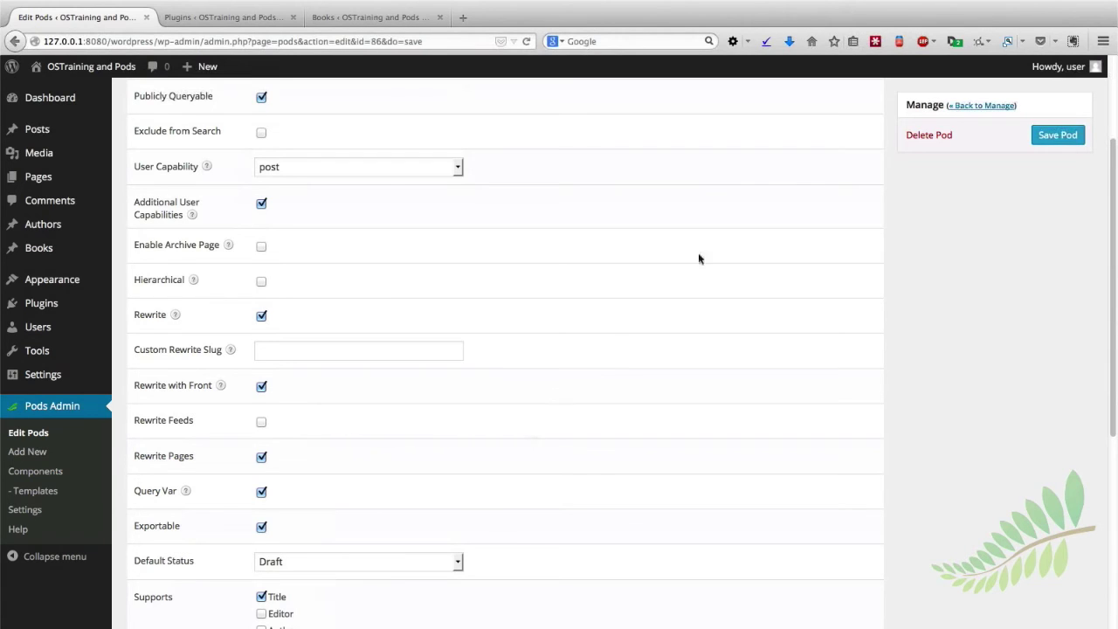
click(1066, 138)
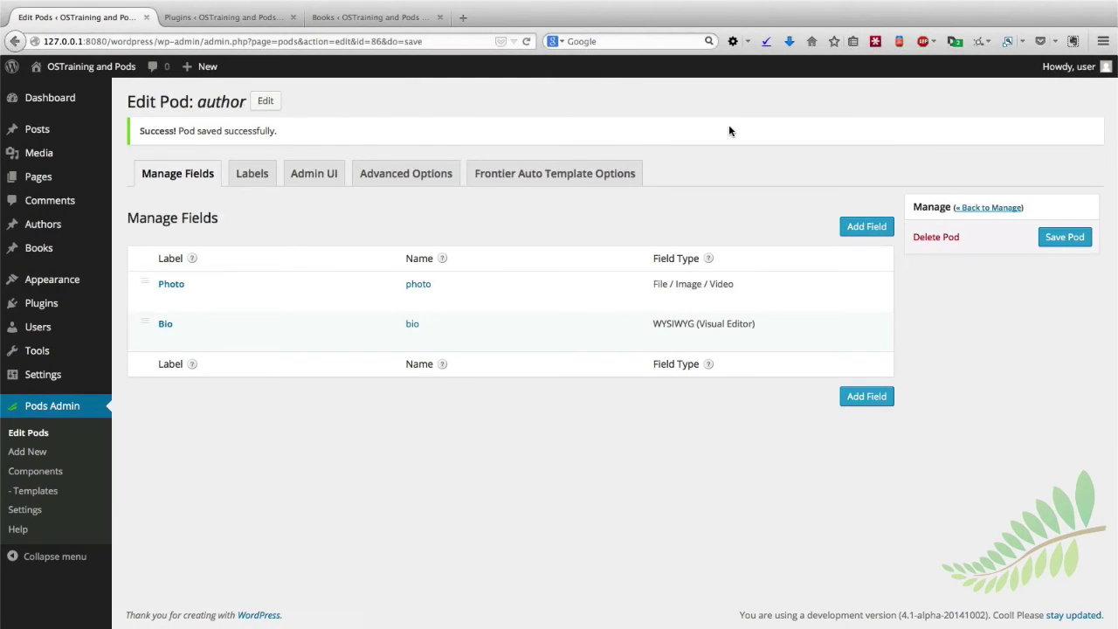
Step: Create a new pod template titled 'Author Template' with Authors as its Pod Reference
click(31, 490)
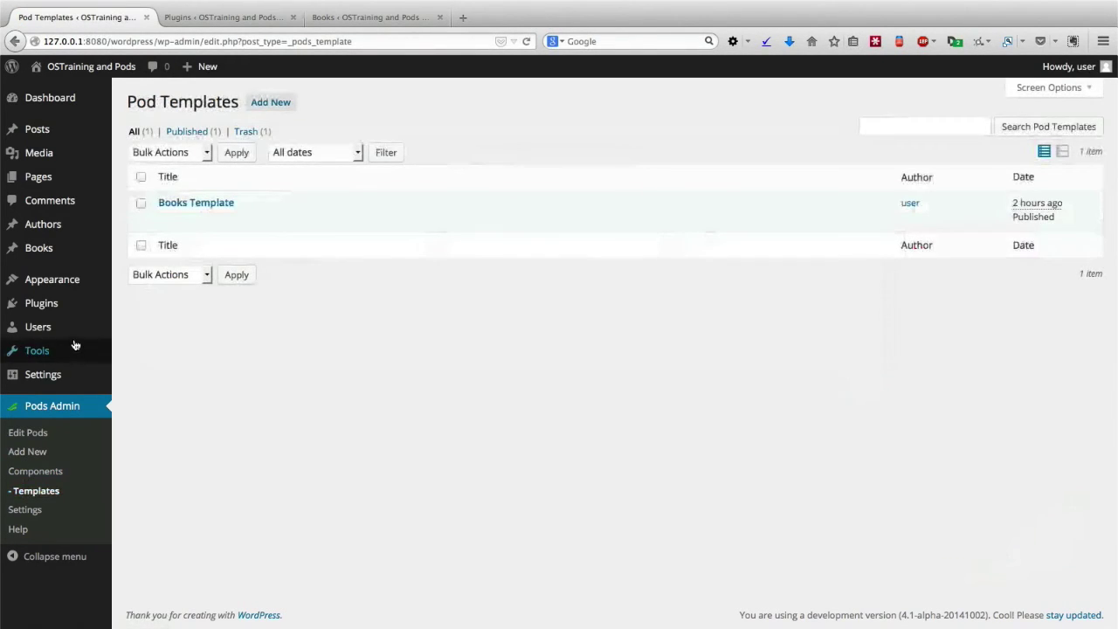
click(262, 111)
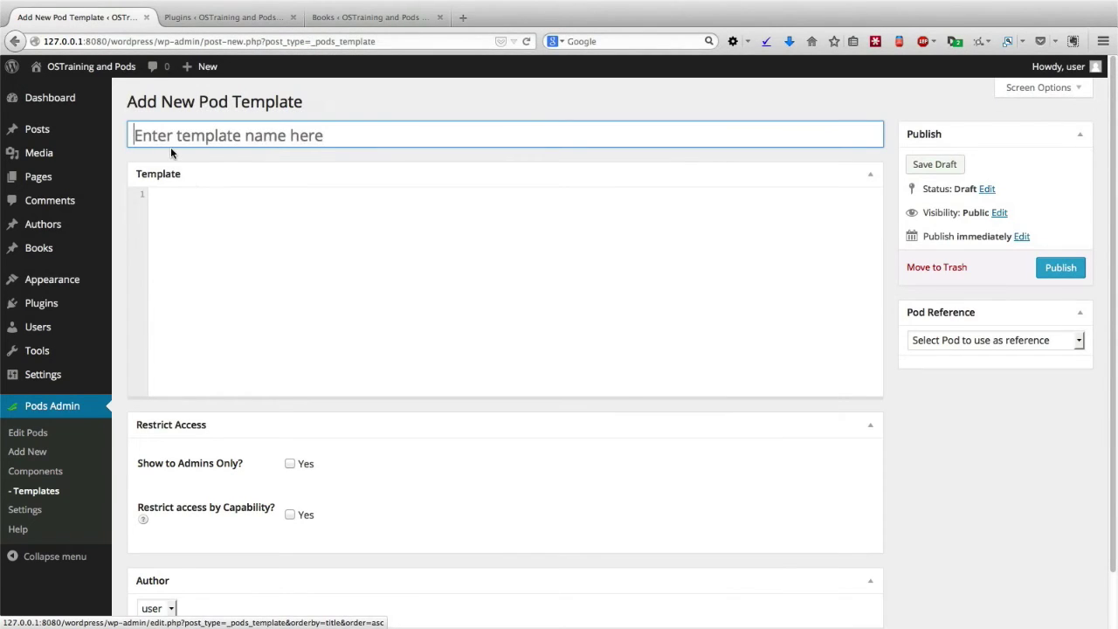
text(Author)
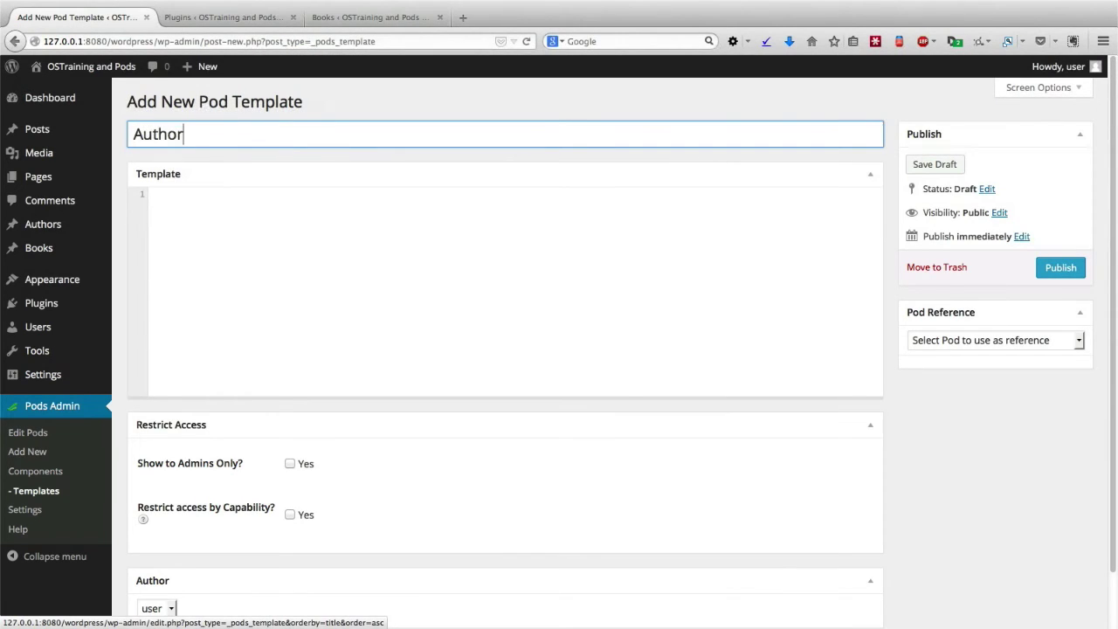
text( Template)
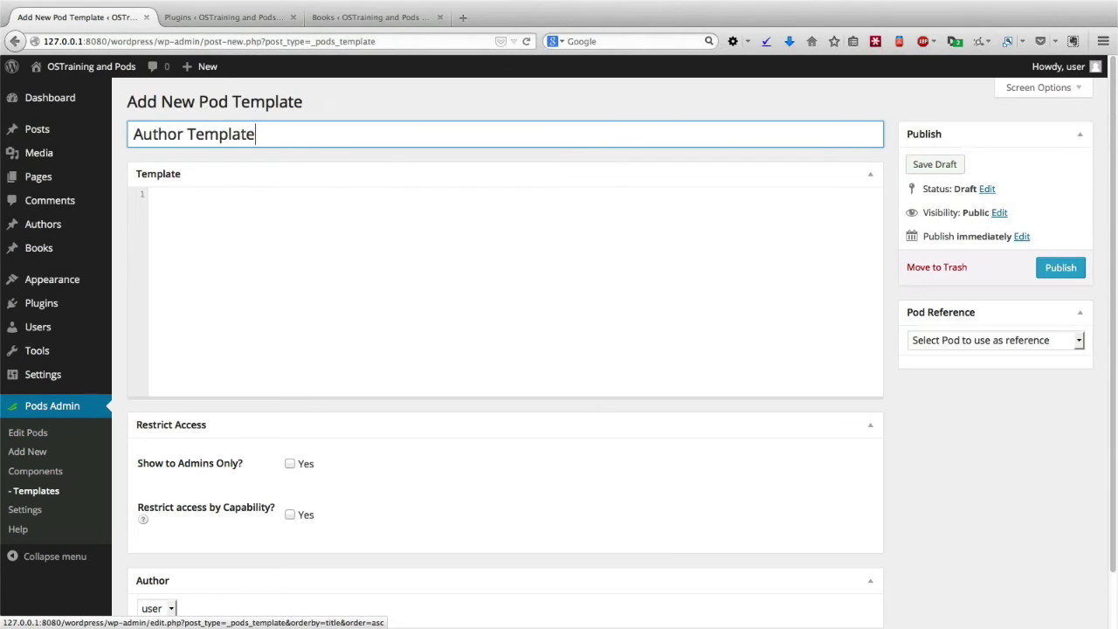
click(183, 216)
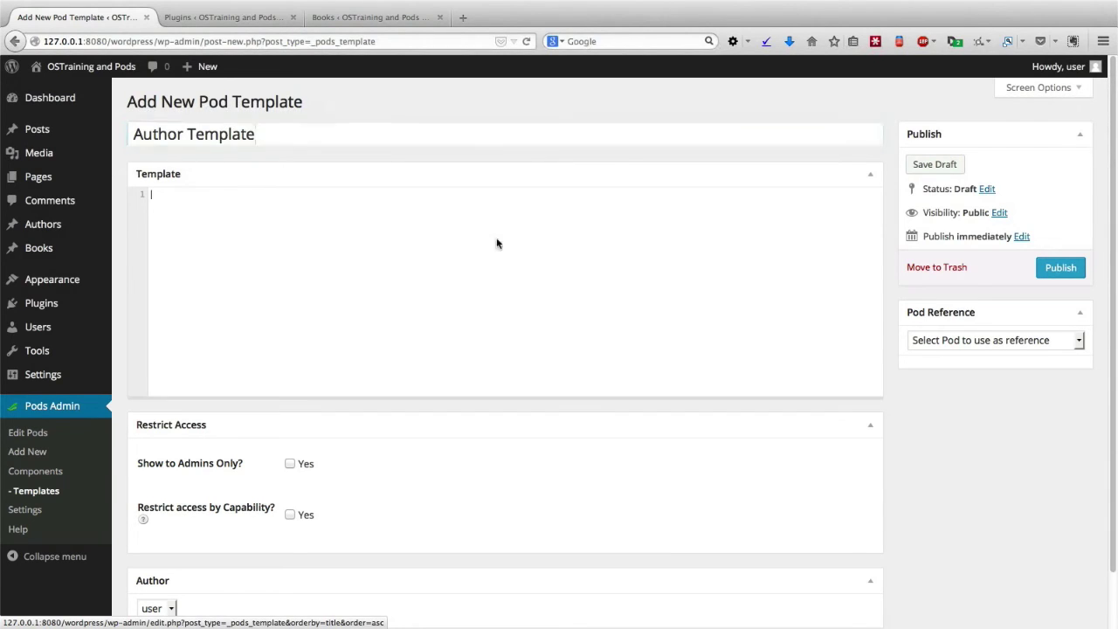
click(942, 342)
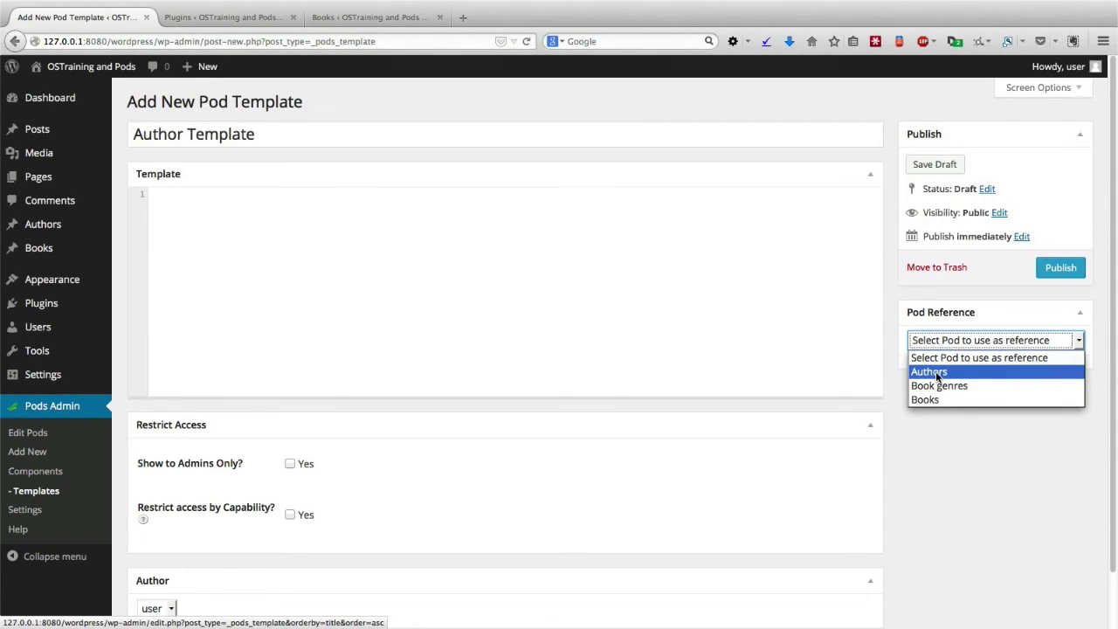
click(937, 375)
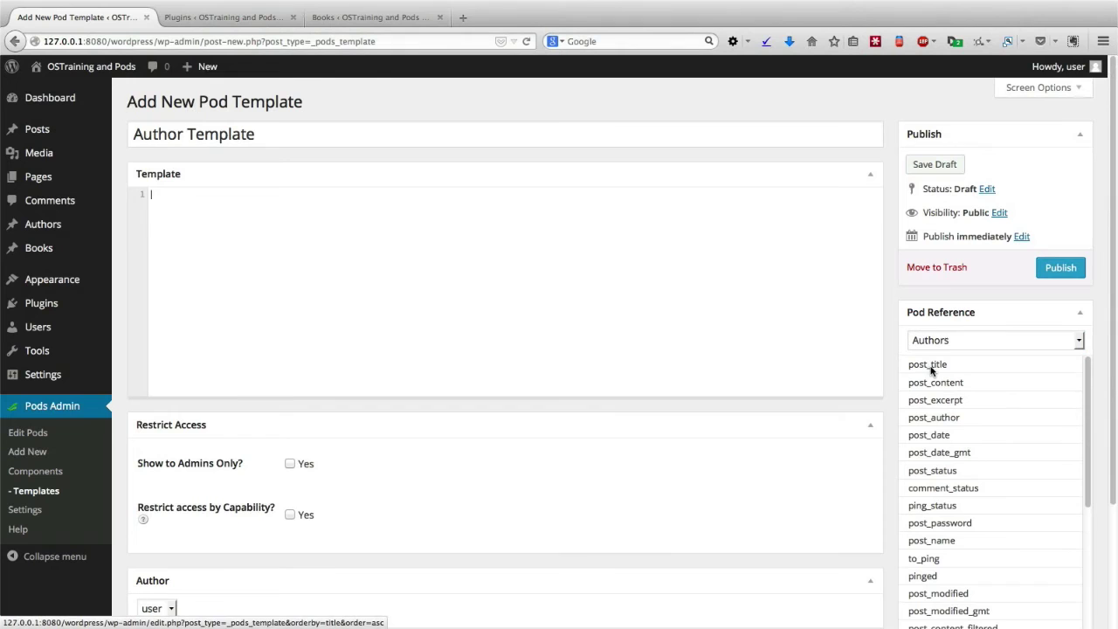
drag(1088, 398, 1088, 615)
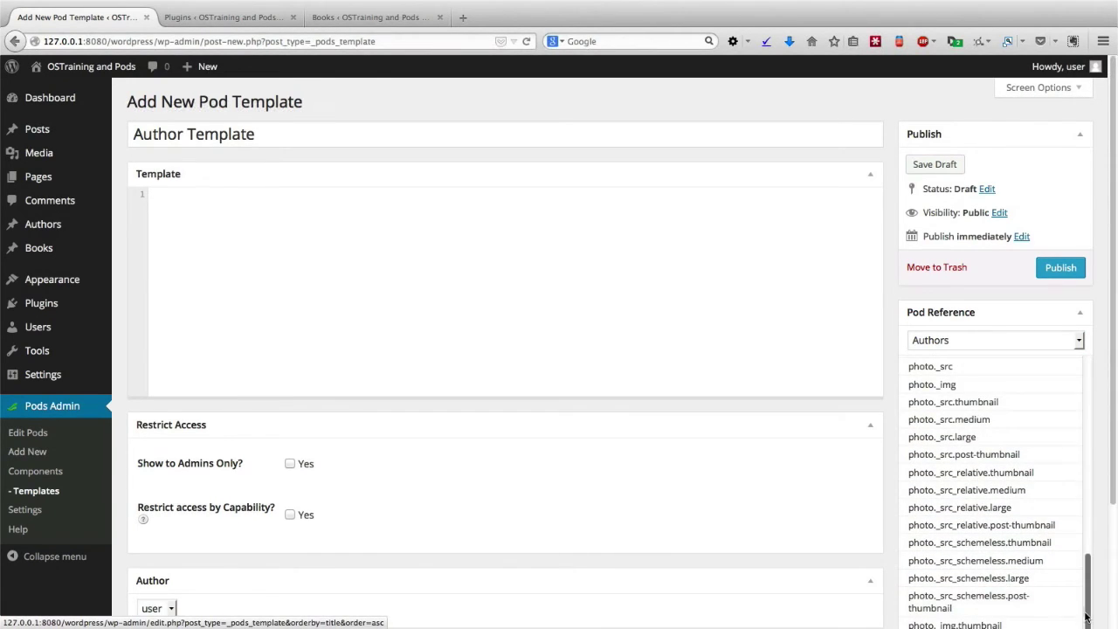
click(321, 247)
text({)
text(@p)
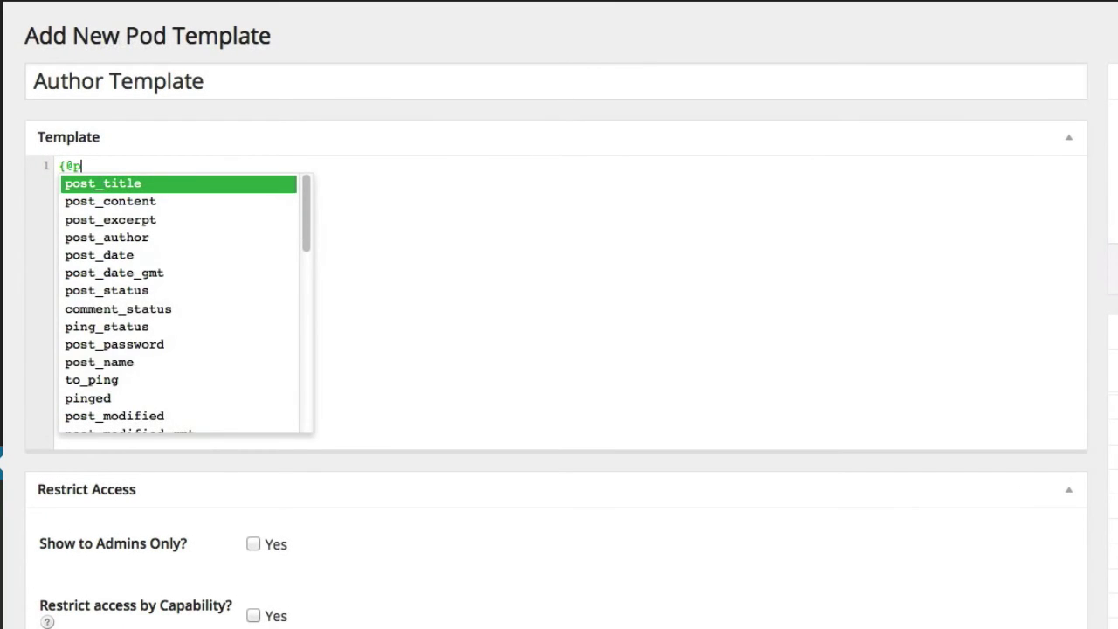
text(hoto)
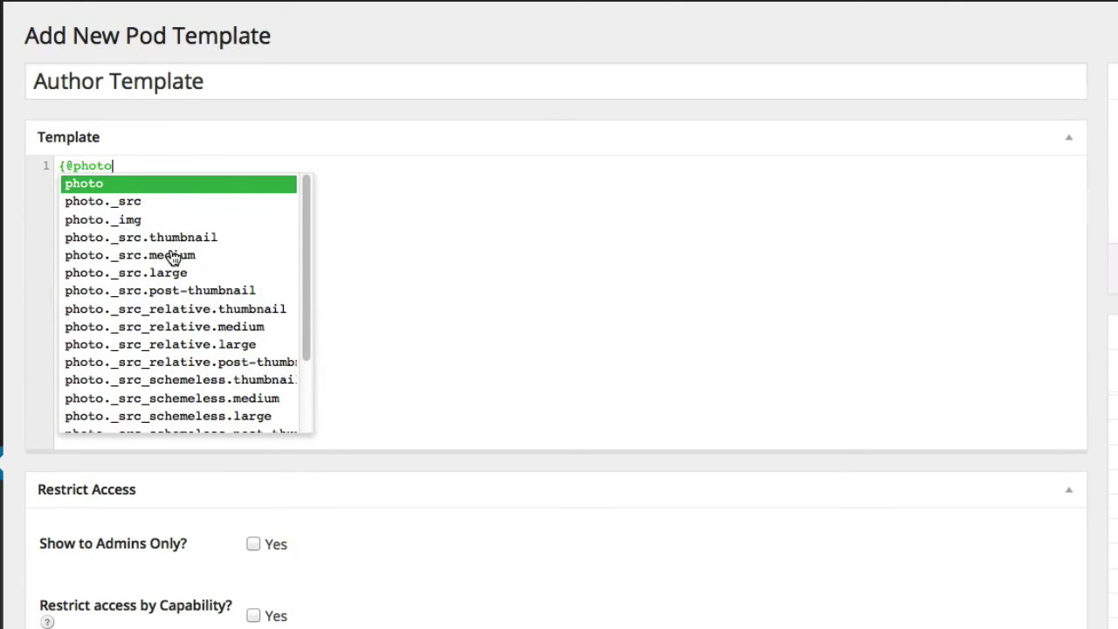
key(Down)
key(Down)
key(Down)
key(Down)
key(Return)
text(})
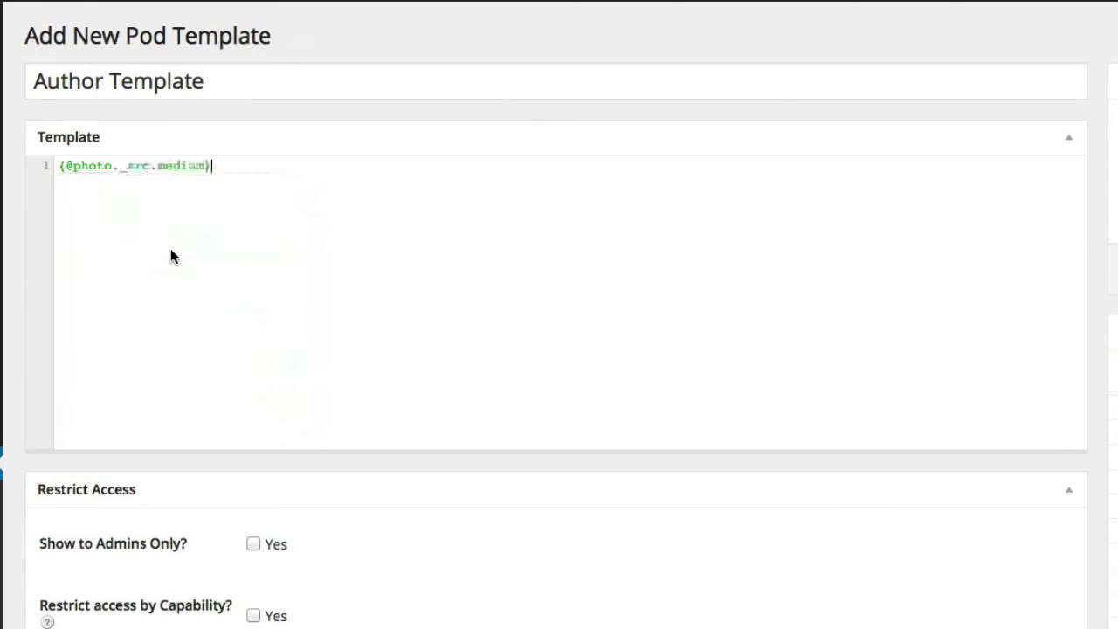
key(Return)
key(Return)
text({@b)
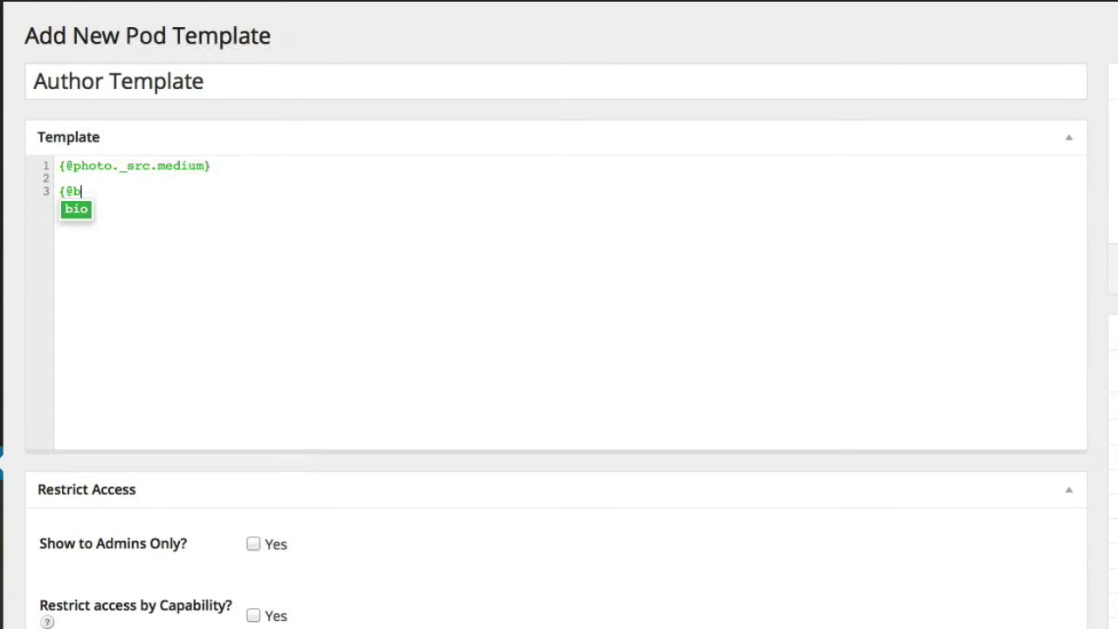
key(Return)
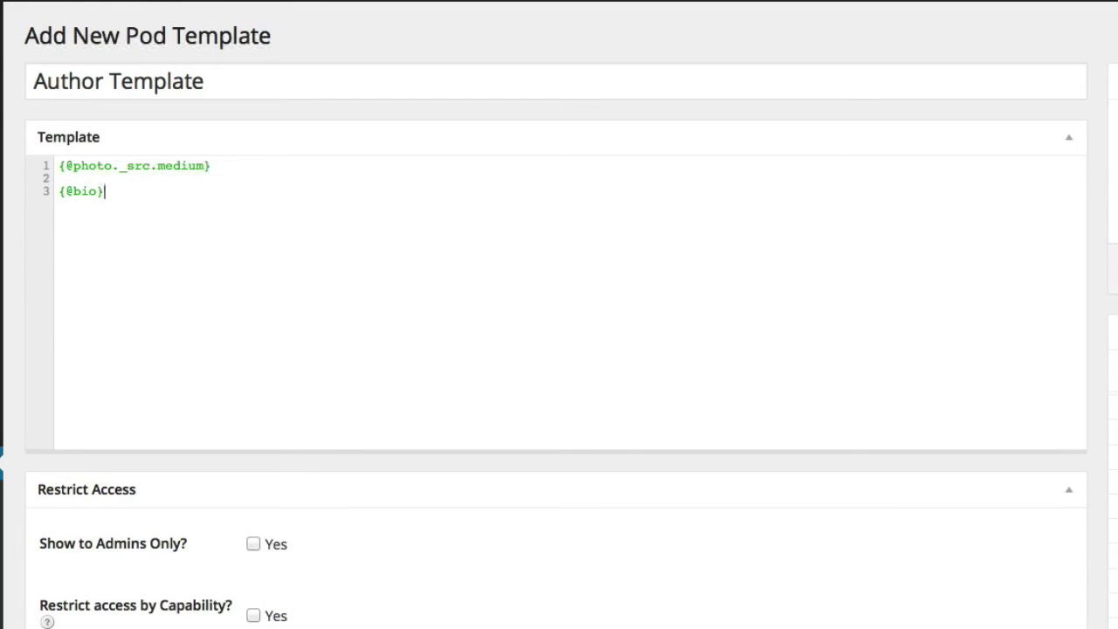
key(Left)
key(Left)
key(Left)
key(Left)
key(Left)
key(Left)
text(<p>)
key(End)
text(</p>)
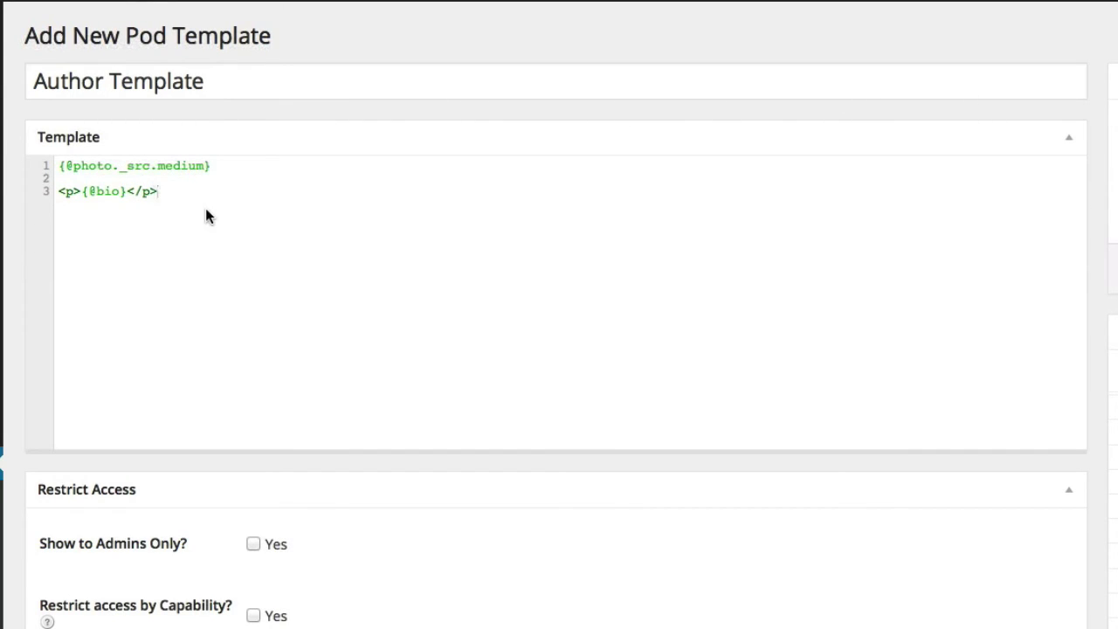
click(55, 166)
text(<img)
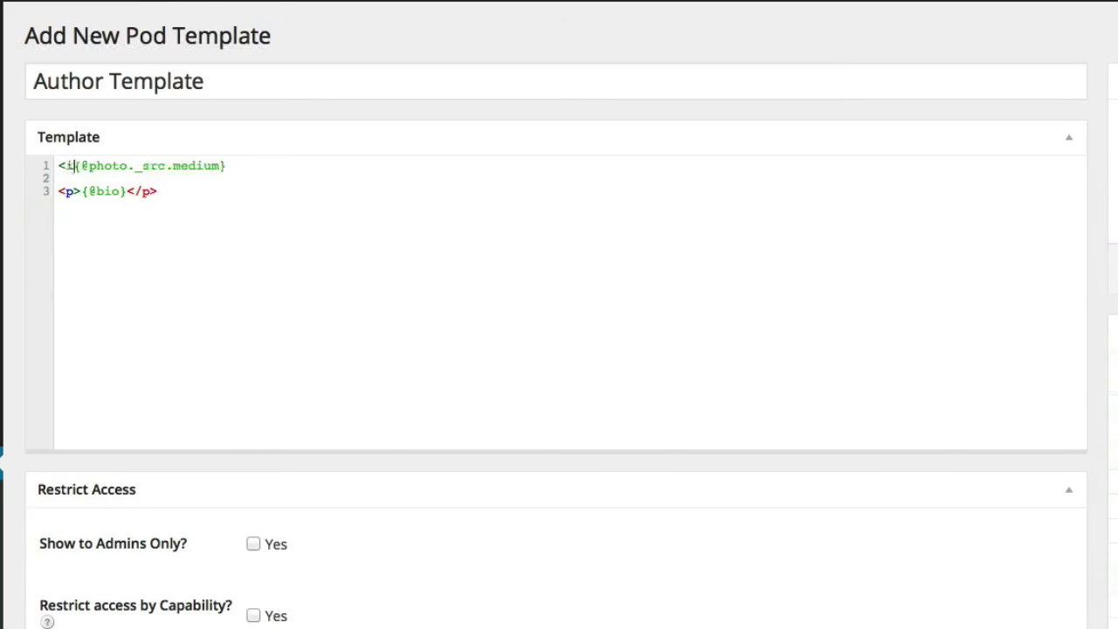
text( src=)
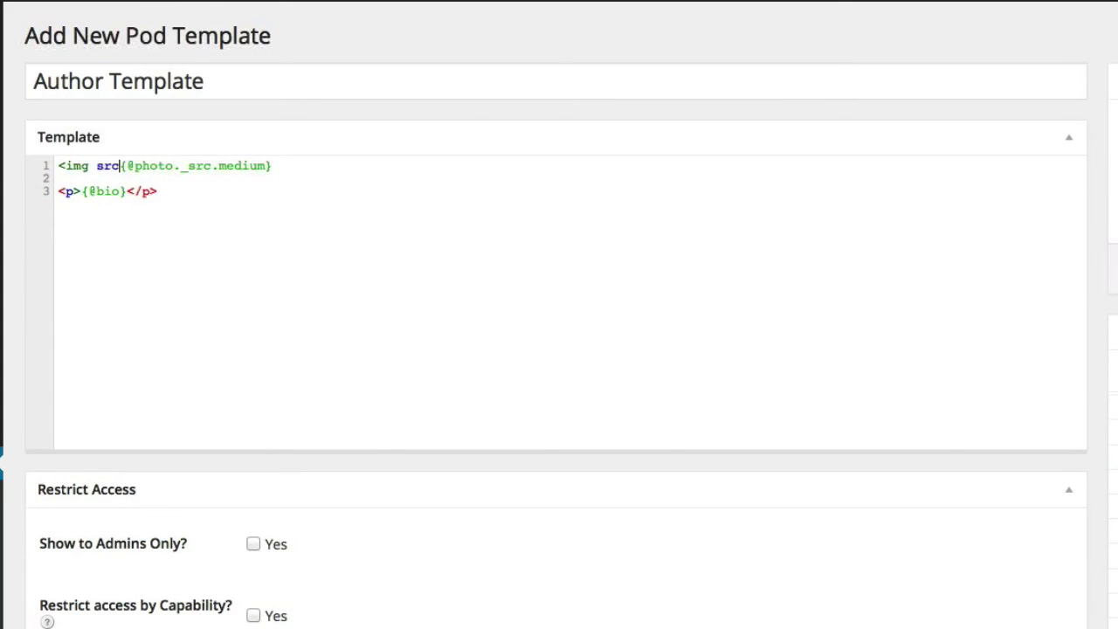
text(")
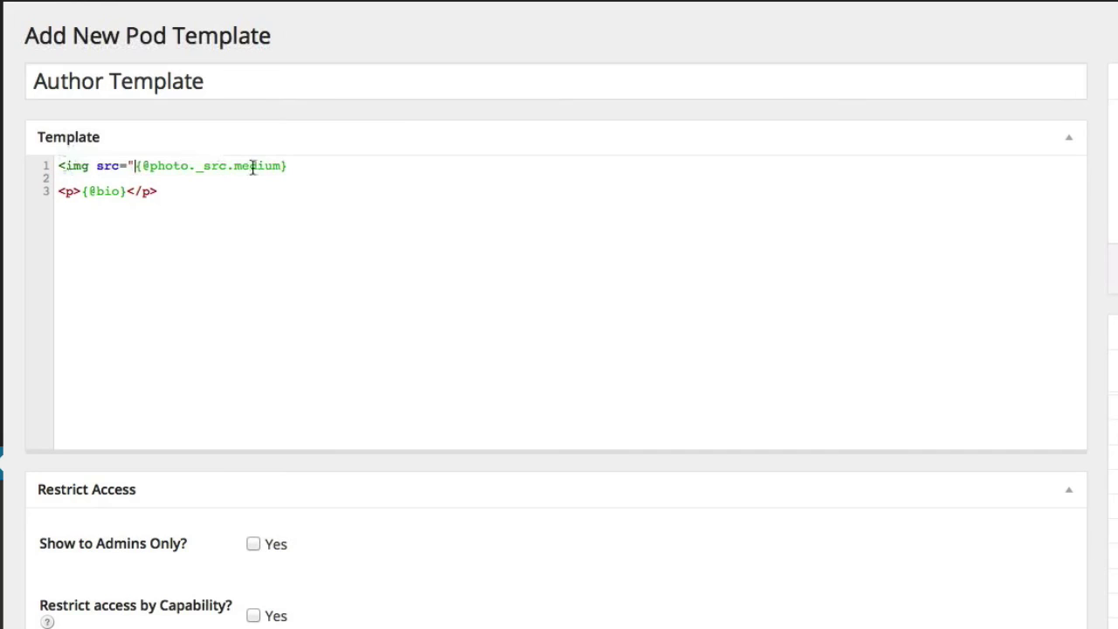
click(322, 172)
click(324, 167)
text(" alt=")
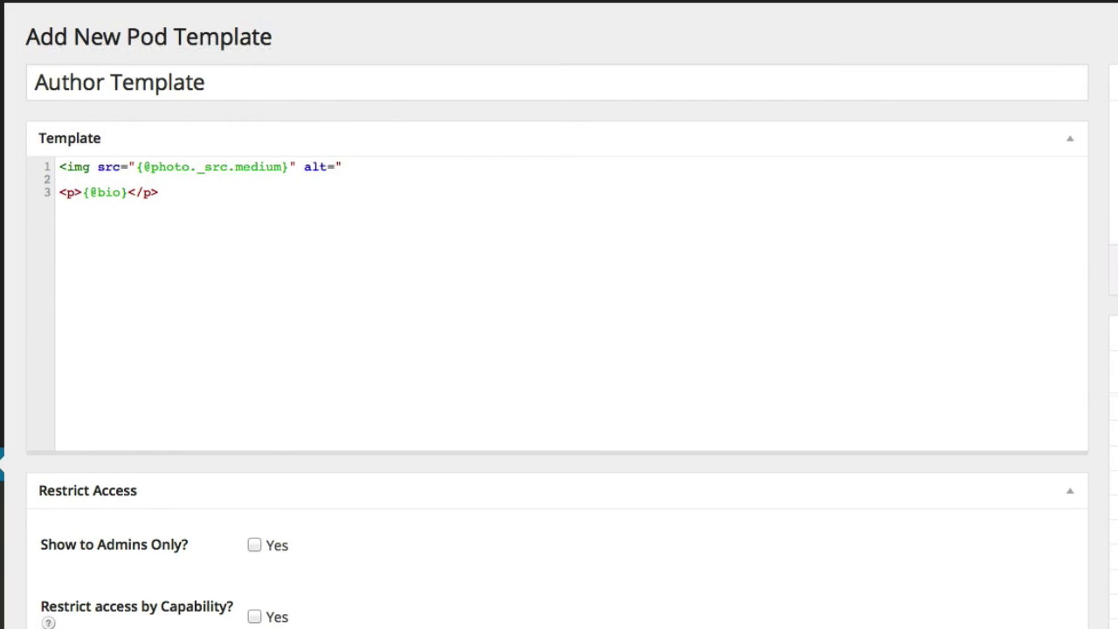
text({@)
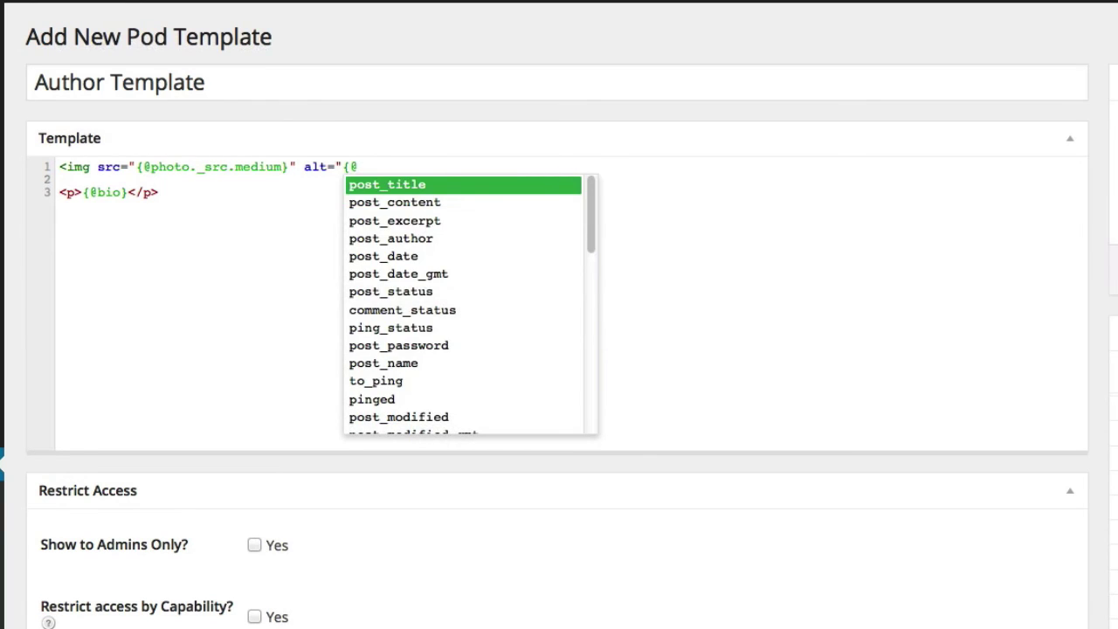
key(Return)
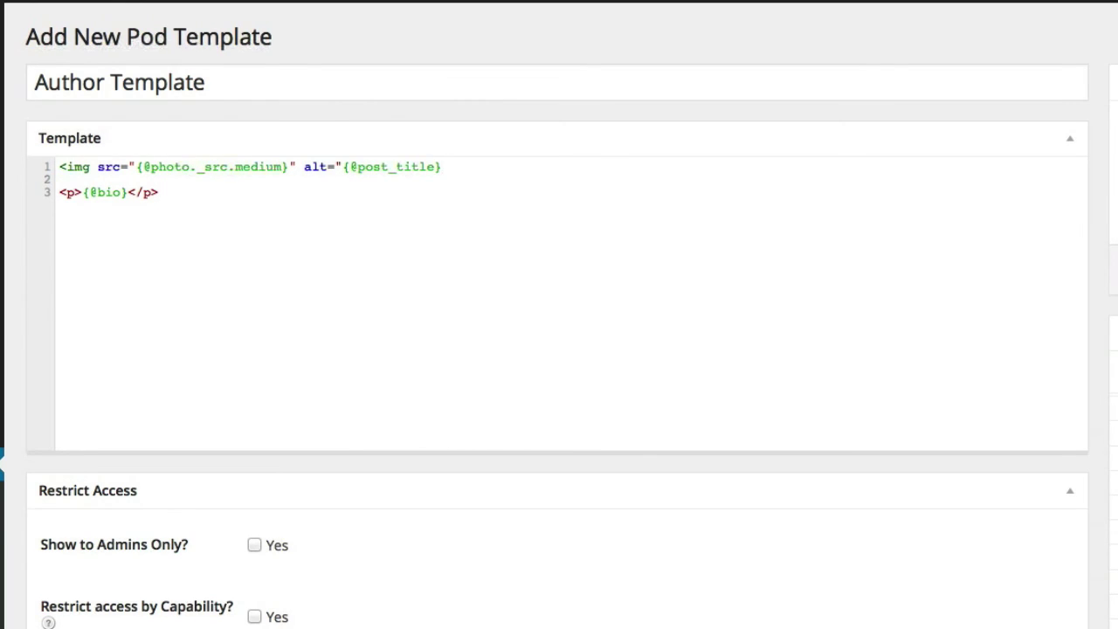
text(photo">)
mouse_move(500, 167)
mouse_down()
mouse_move(291, 166)
mouse_move(494, 169)
mouse_up()
key(super+c)
click(494, 168)
key(super+v)
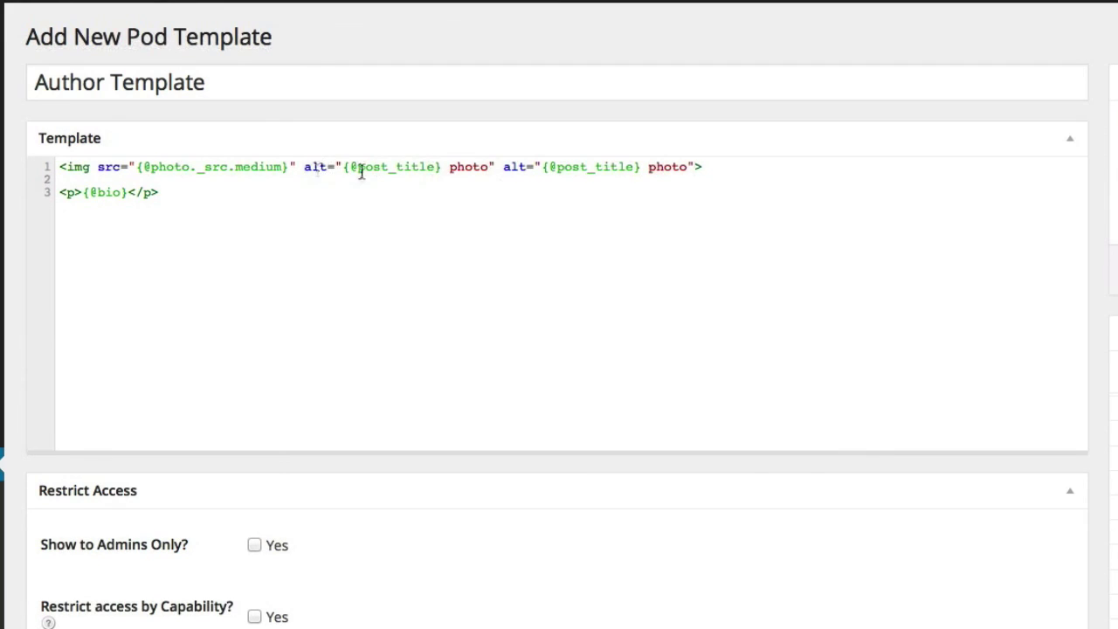
double_click(513, 167)
text(title)
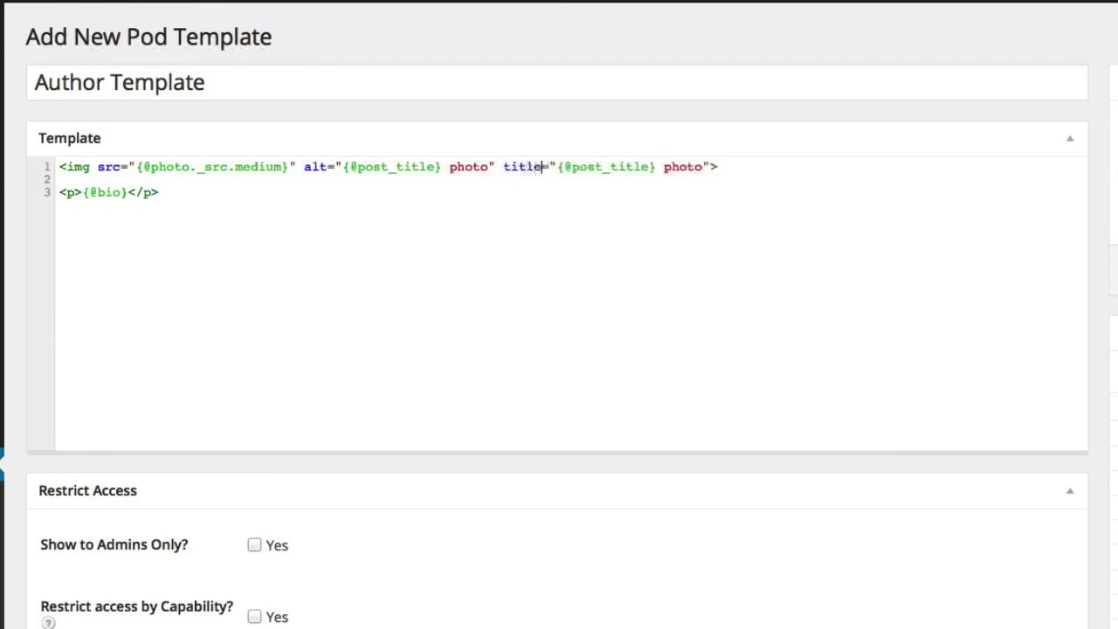
click(710, 166)
text(align="r)
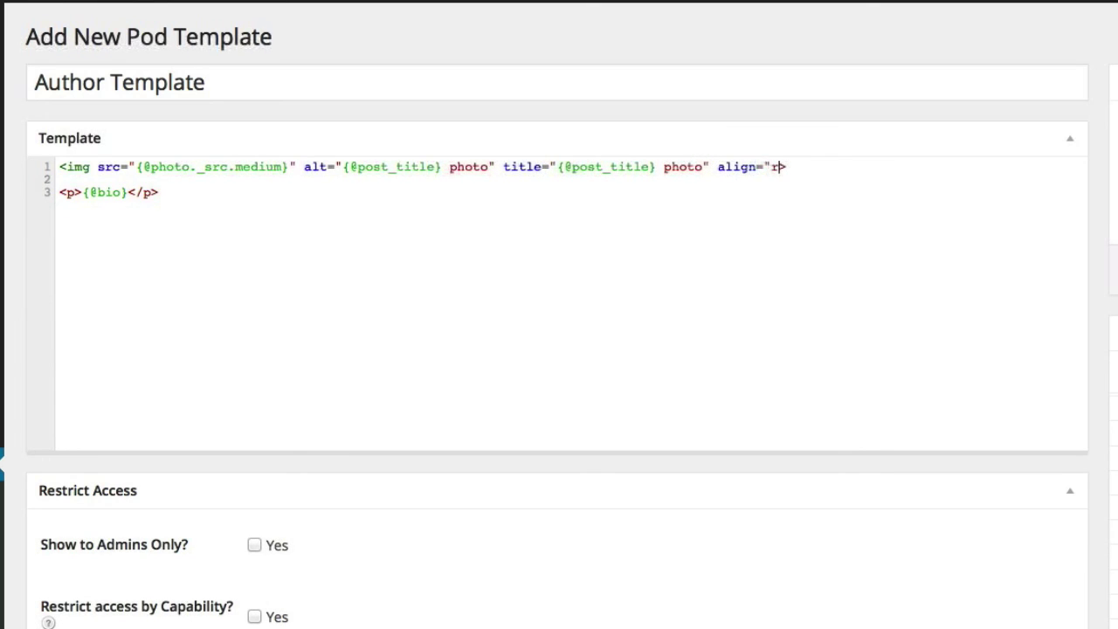
text(ight")
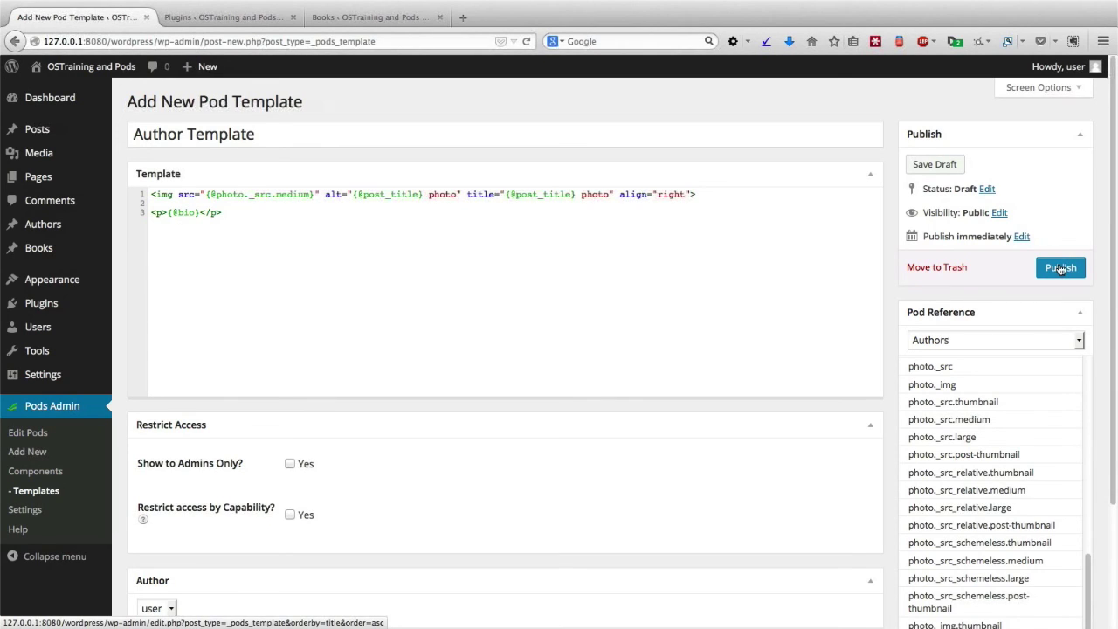
Step: Publish the Author Template, then select its title text for copying
click(1060, 269)
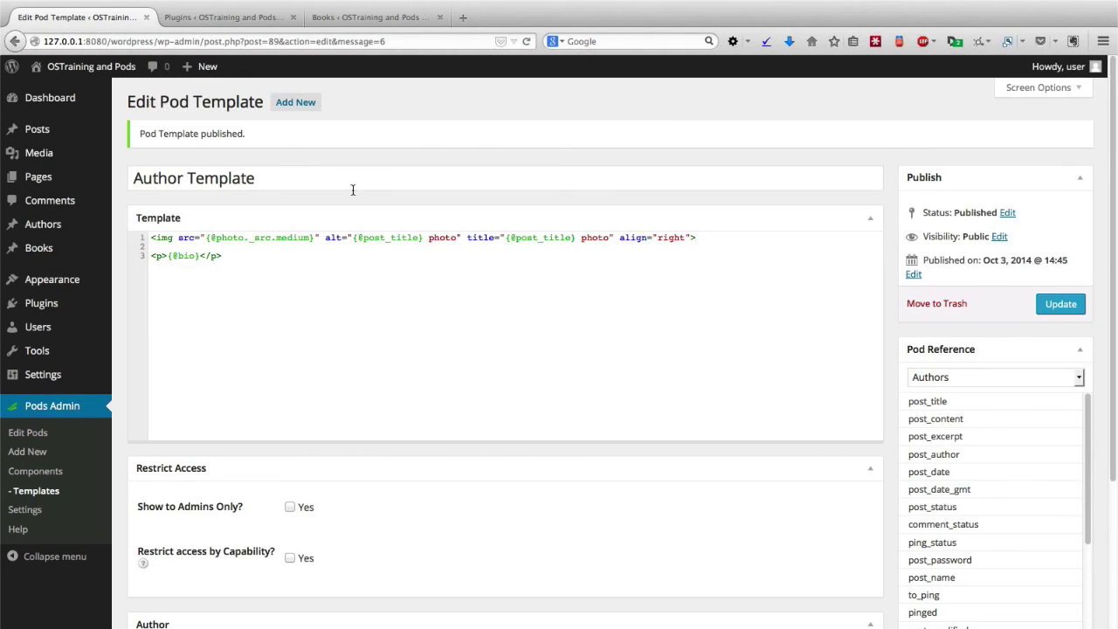
drag(284, 181, 124, 177)
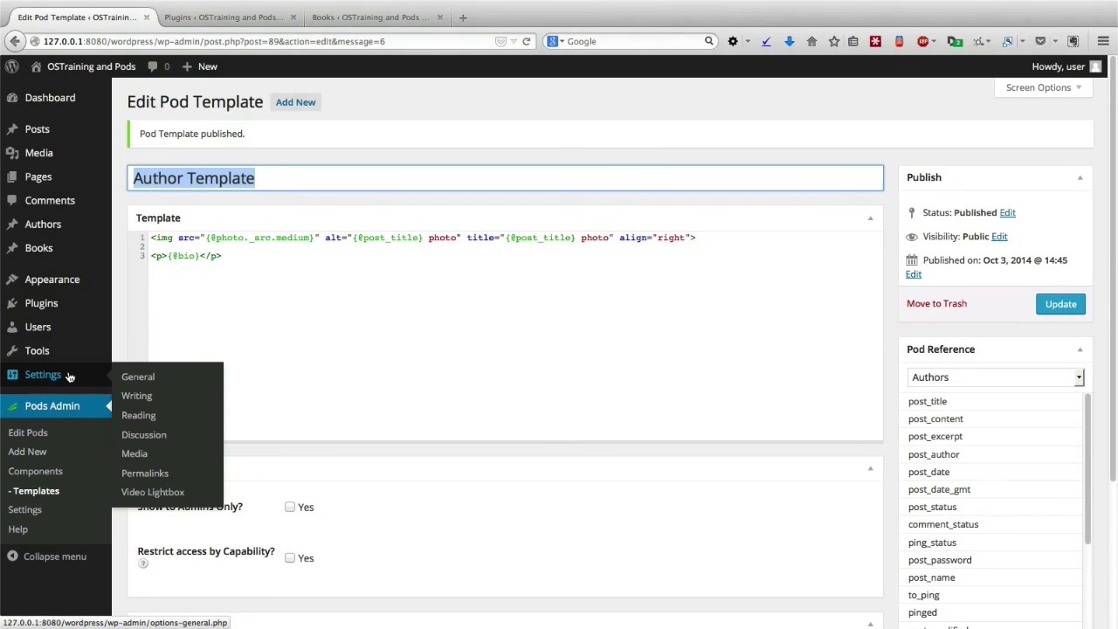
Step: In the Authors pod's Frontier Auto Template Options, enable auto templates with 'Author Template' as the single item view
click(30, 432)
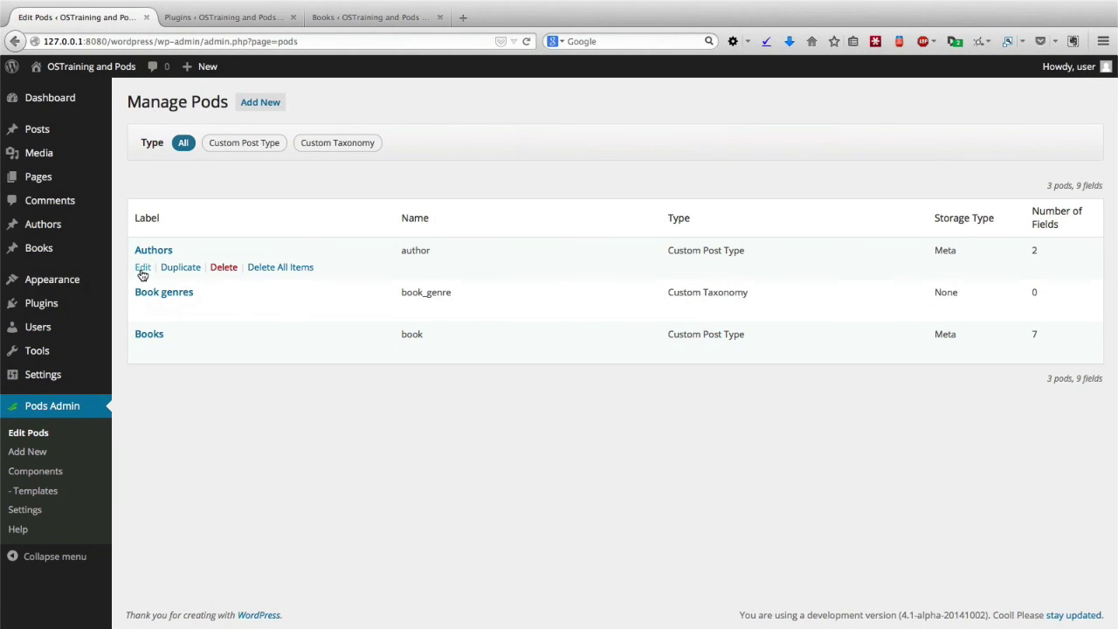
click(142, 269)
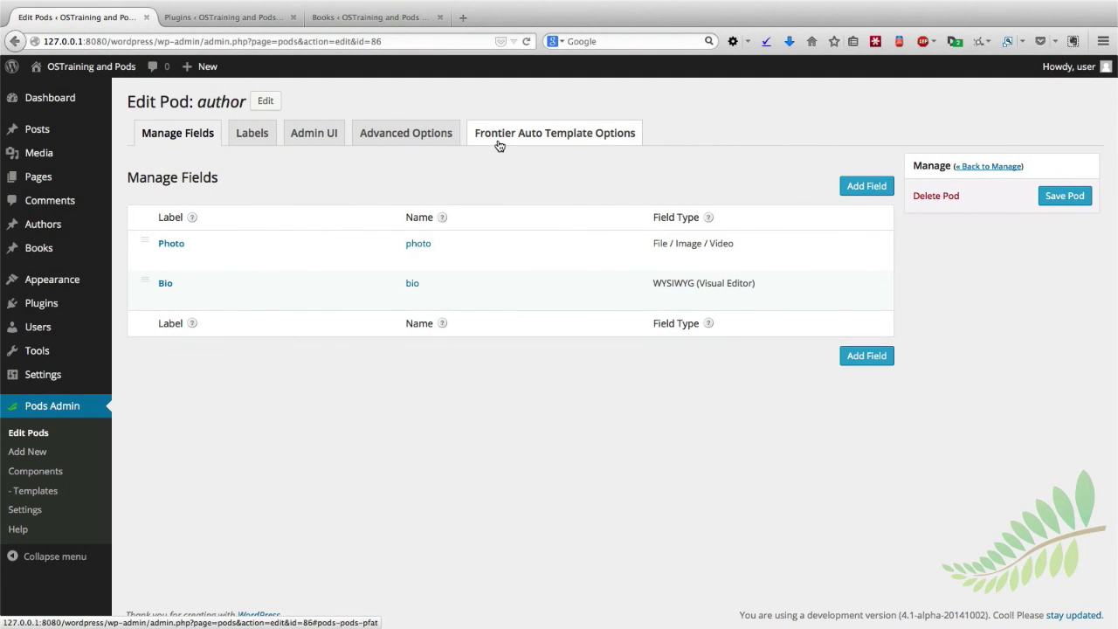
click(498, 145)
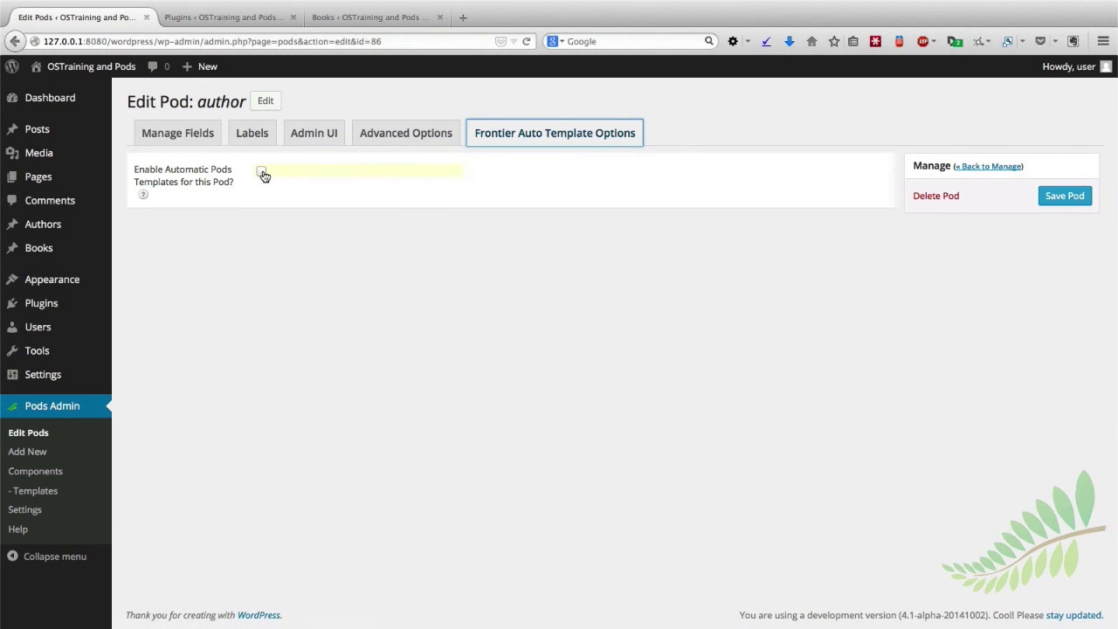
click(262, 172)
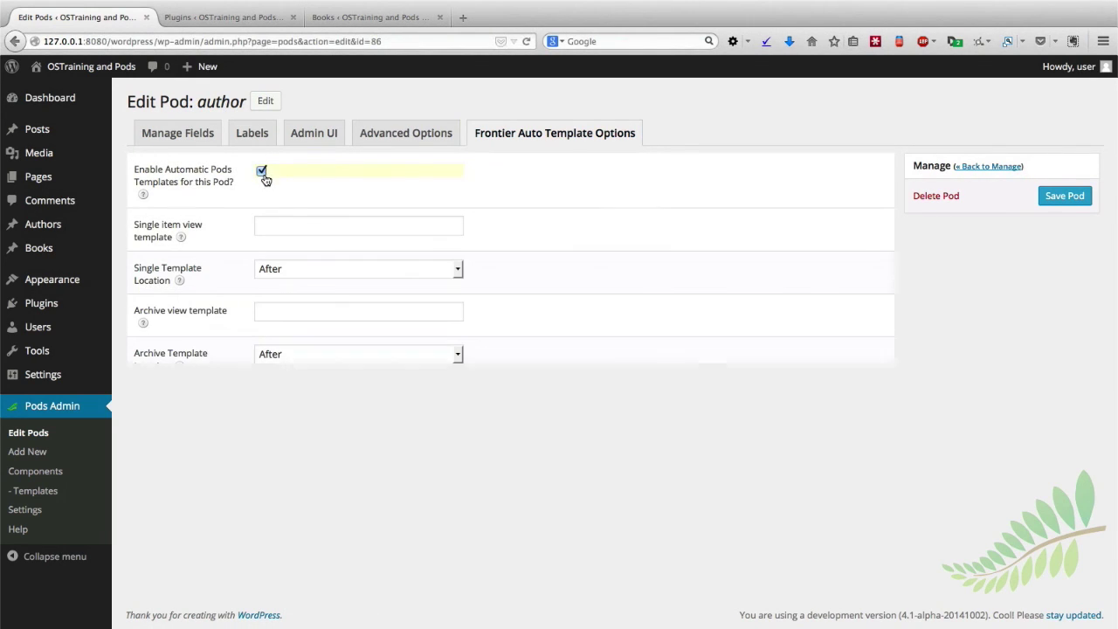
click(274, 228)
text(Author Template)
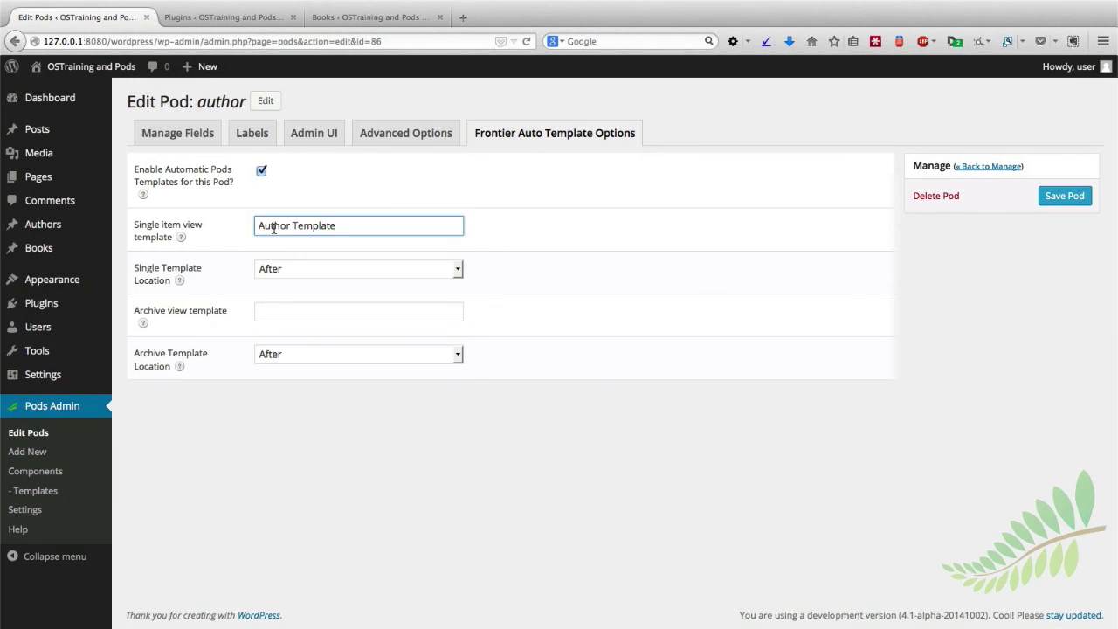